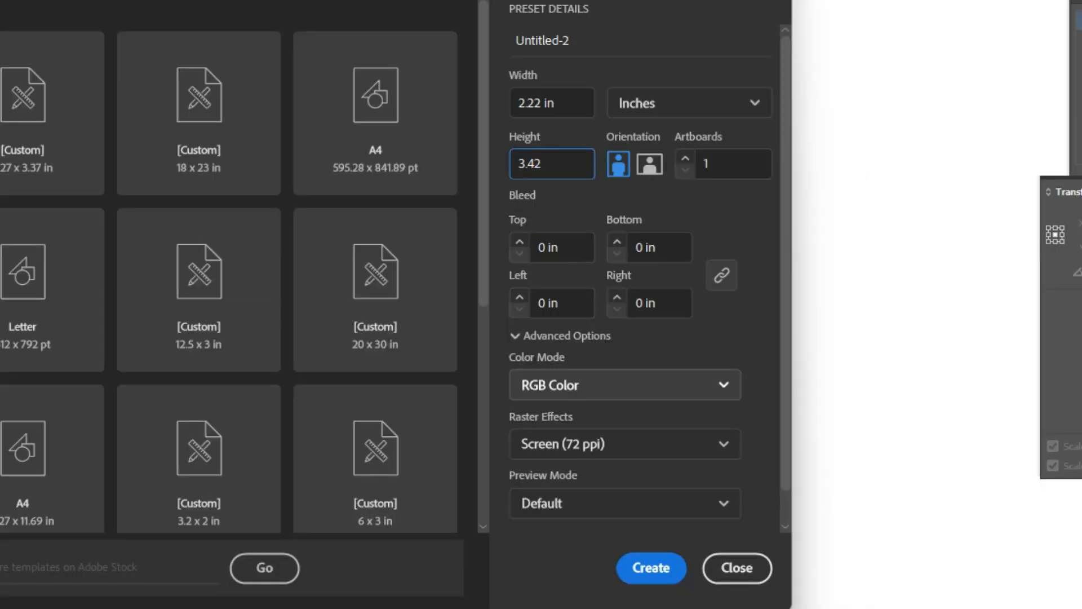
# Create the 2.22 × 3.42 in document with CMYK Color mode and High (300 ppi) raster effects.
pyautogui.click(609, 512)
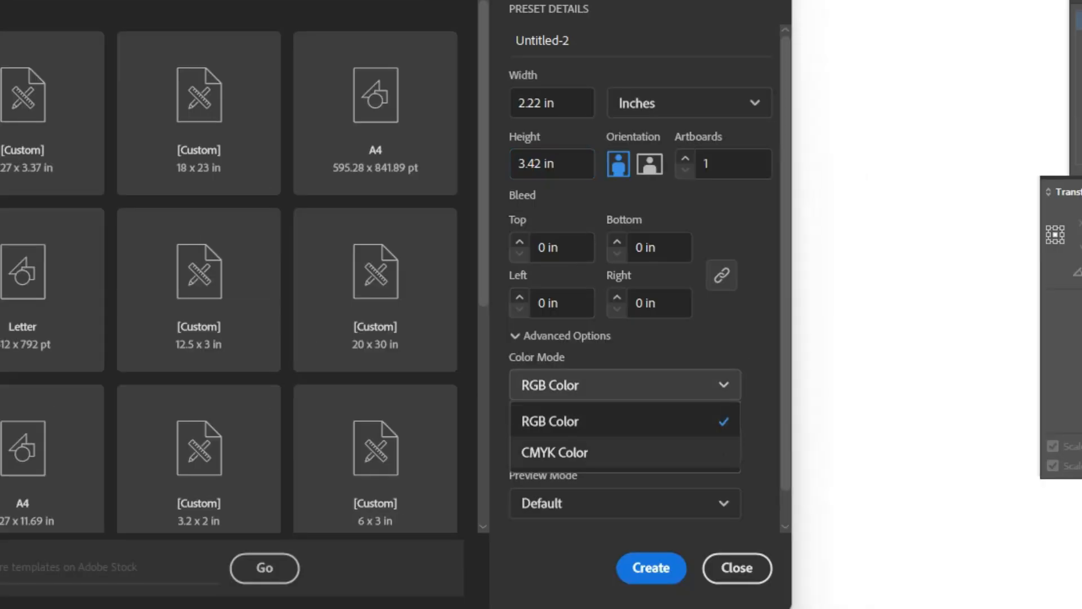
pyautogui.click(555, 452)
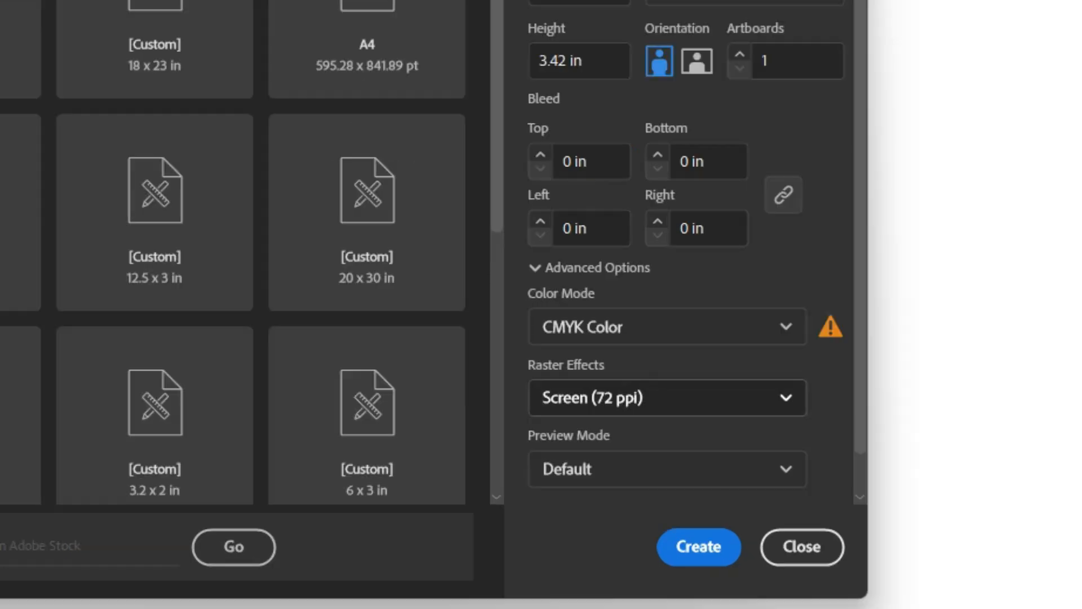
pyautogui.click(668, 397)
pyautogui.click(623, 442)
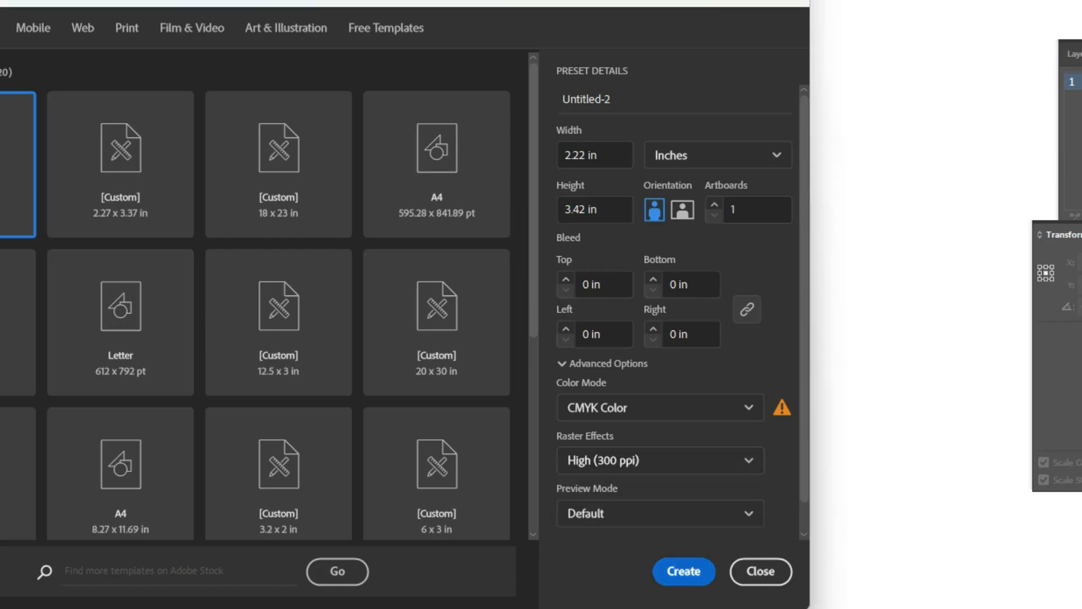
pyautogui.press('Return')
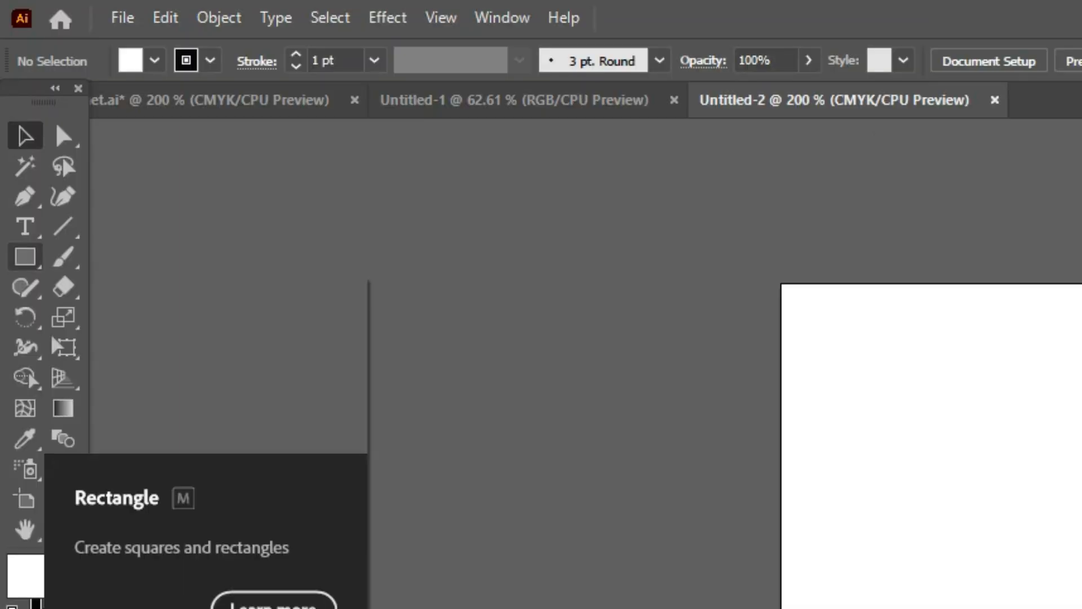
# Draw a rectangle 2.22 in wide and 3.42 in high and centre it horizontally and vertically on the artboard.
pyautogui.click(25, 257)
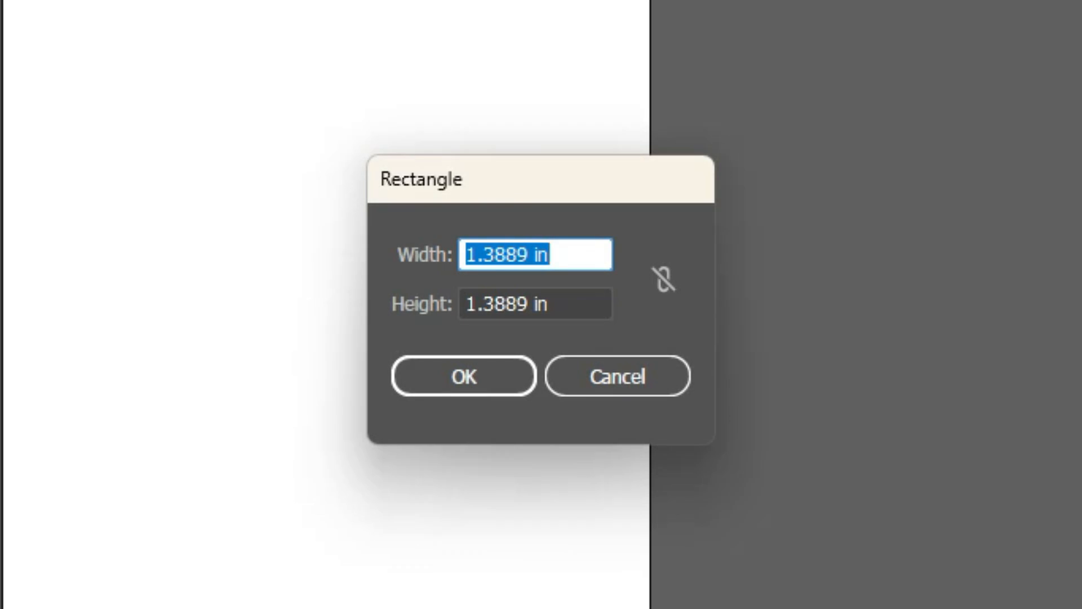
pyautogui.write('2.22')
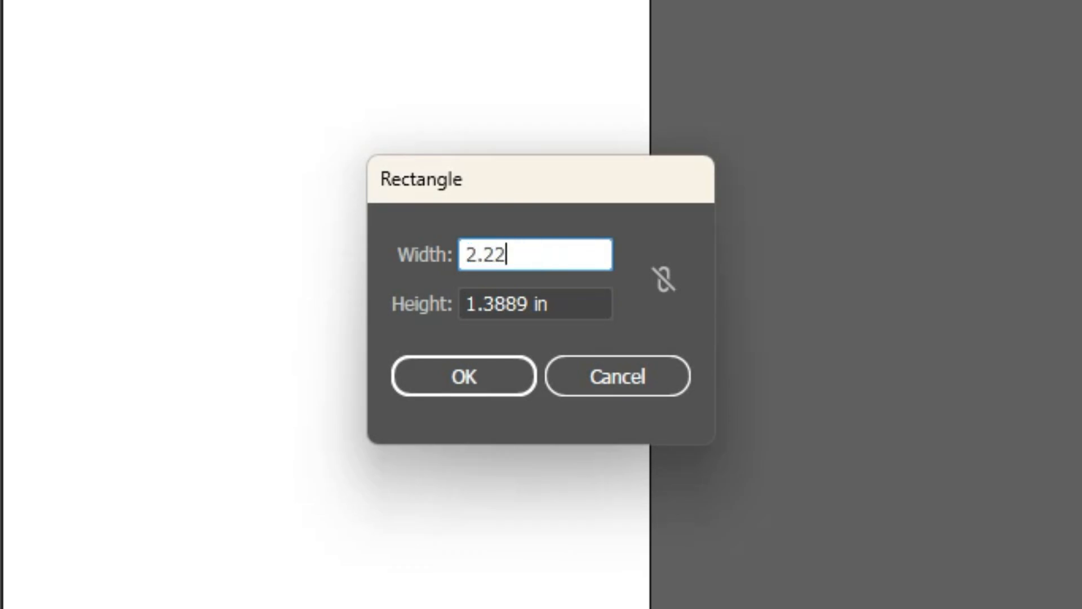
pyautogui.press('Tab')
pyautogui.write('3.')
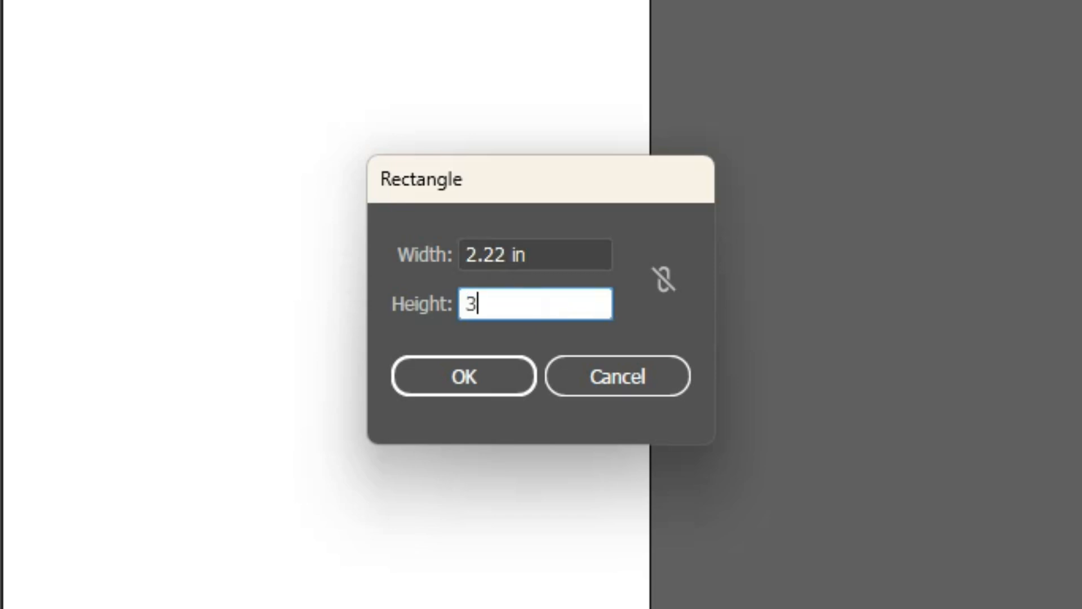
pyautogui.write('42')
pyautogui.press('Return')
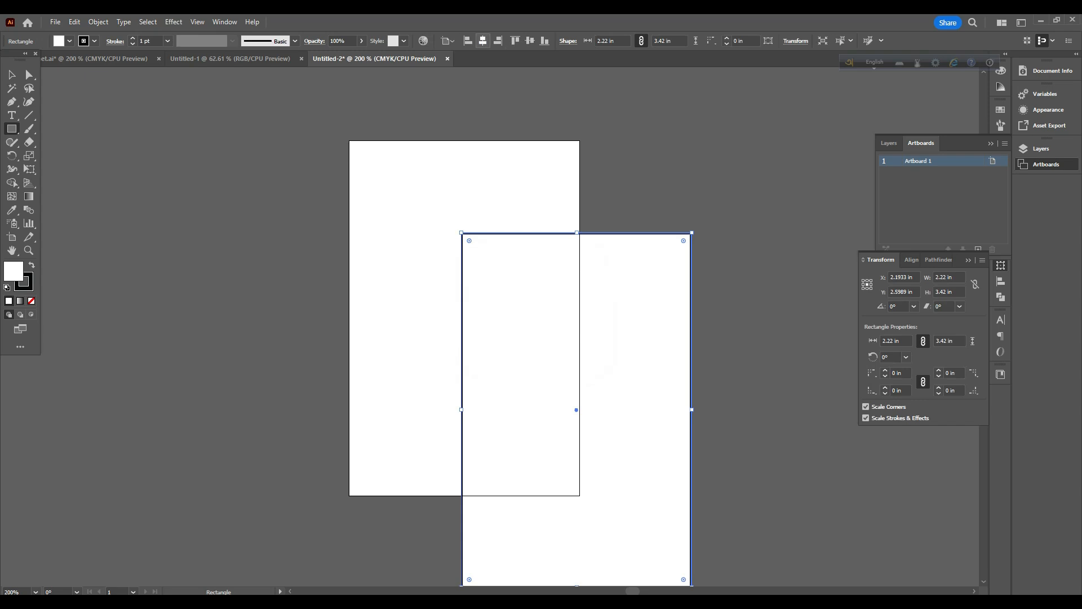
pyautogui.click(483, 41)
pyautogui.click(530, 41)
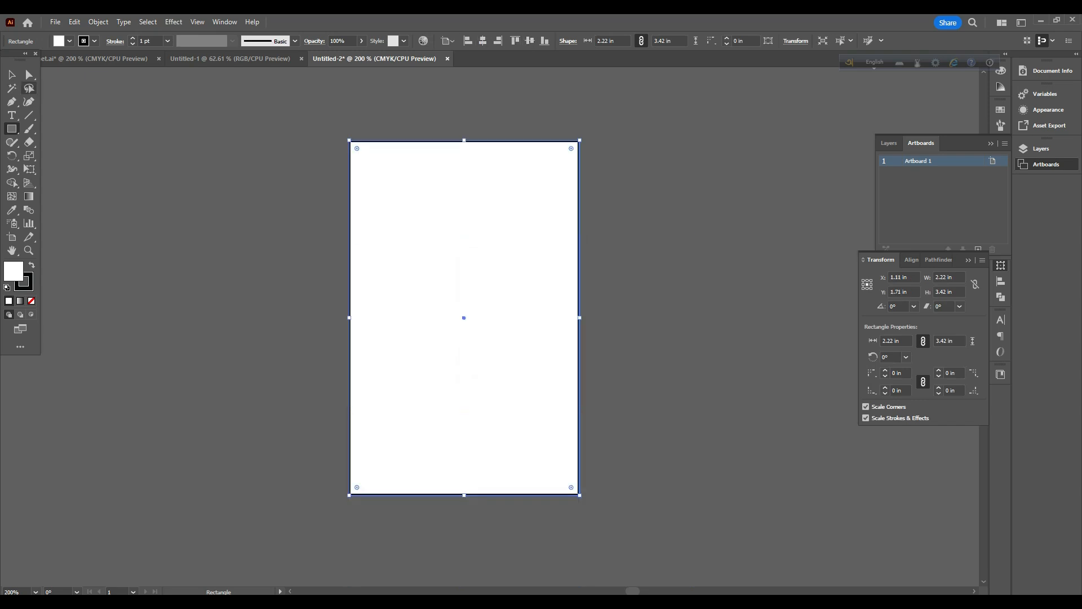
pyautogui.hotkey('ctrl', 'shift', 'a')
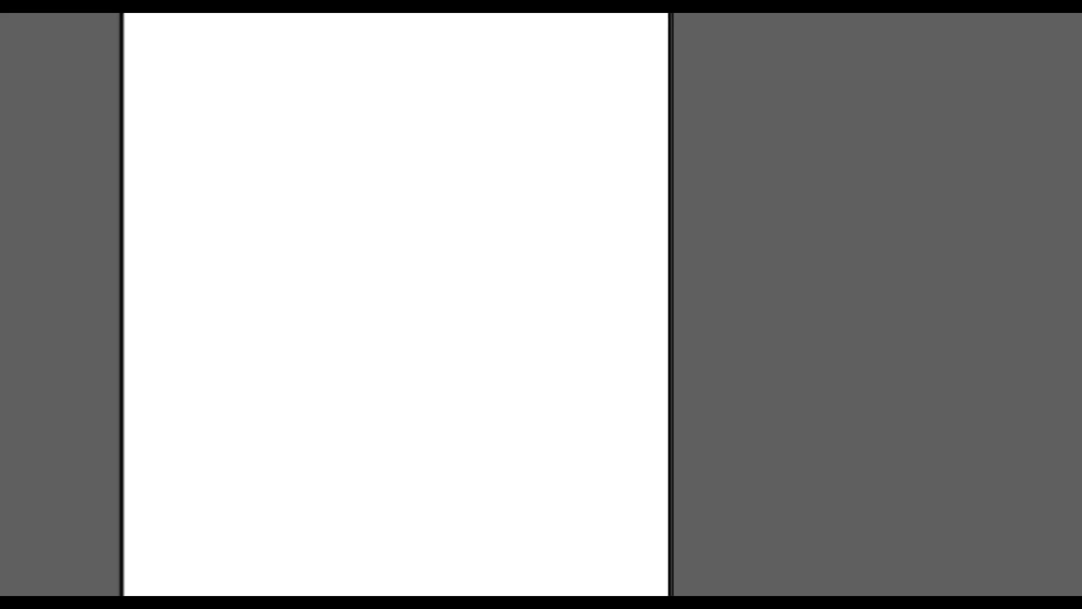
# Add a second rectangle 2.17 in wide and 3.37 in high, centred both ways on the artboard.
pyautogui.click(472, 313)
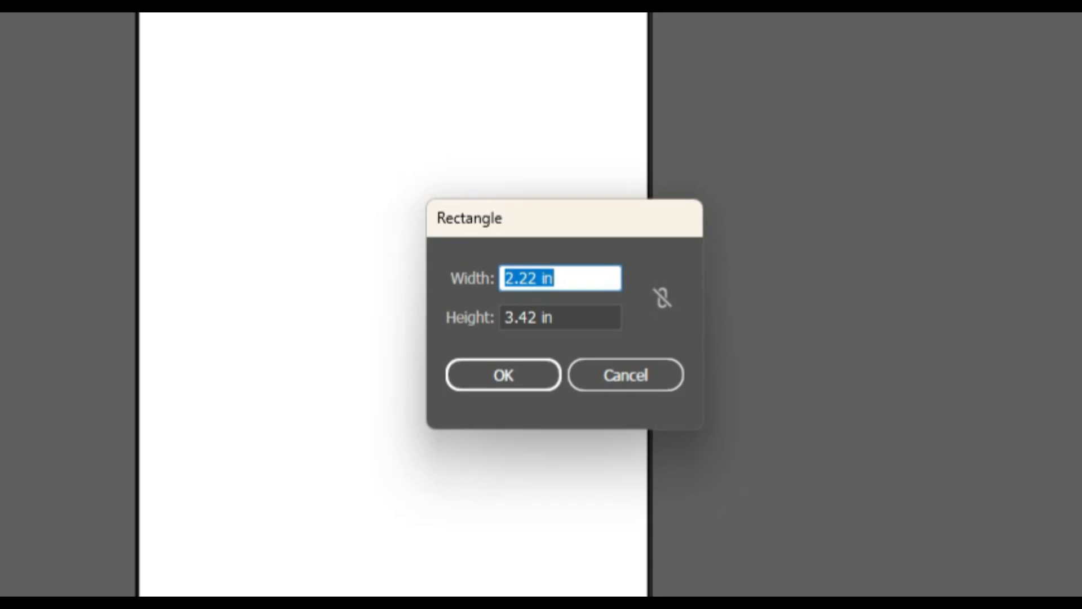
pyautogui.write('2.17')
pyautogui.press('Tab')
pyautogui.write('3.37')
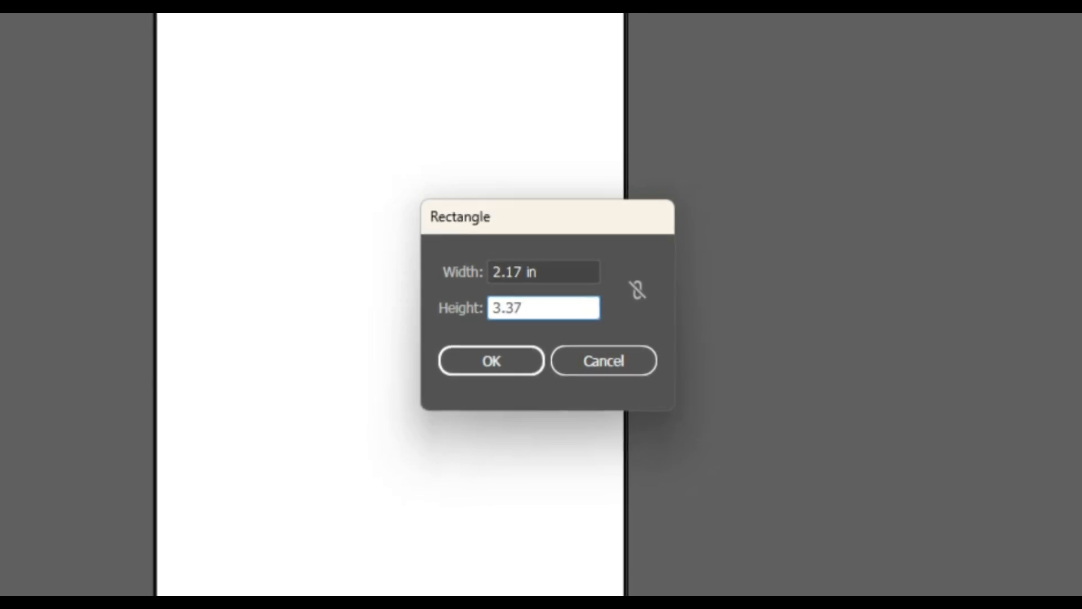
pyautogui.press('Return')
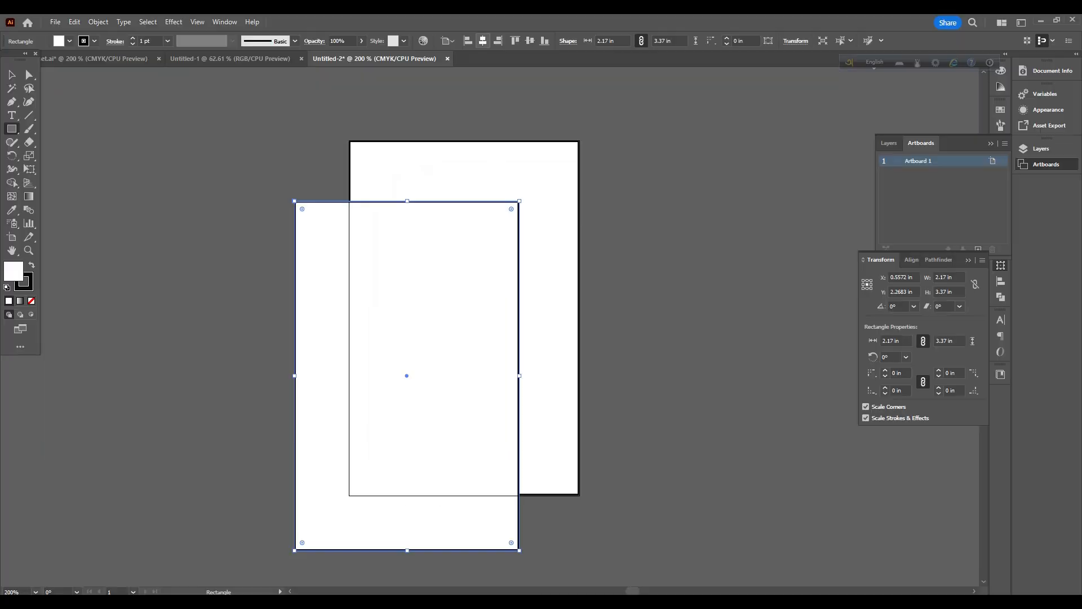
pyautogui.click(482, 40)
pyautogui.click(529, 40)
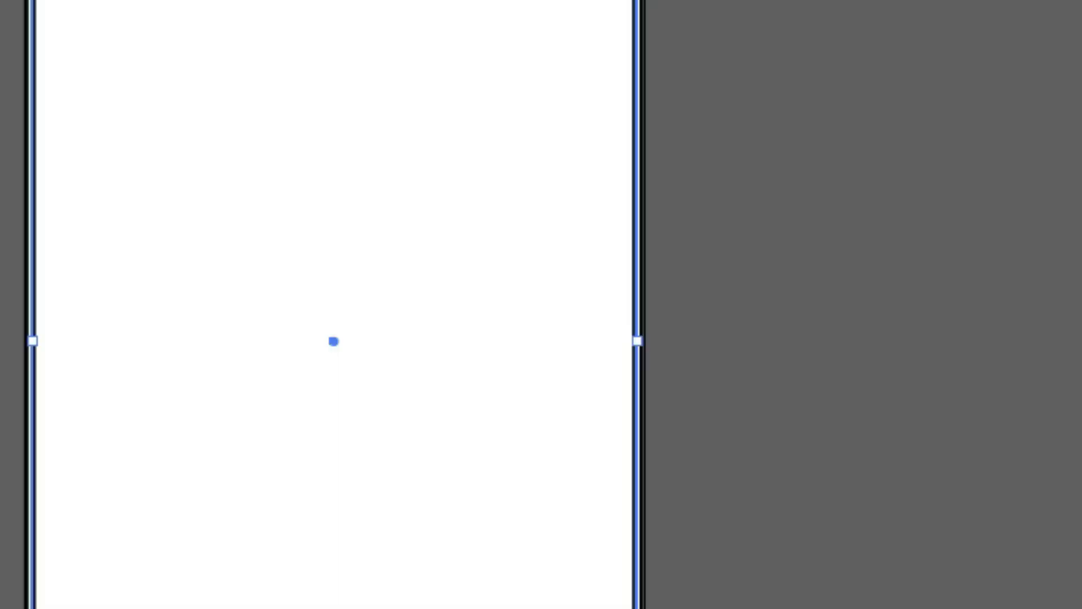
# Add a third rectangle 2 in wide and 3.2 in high, centre it on the artboard, and clear the selection.
pyautogui.click(464, 282)
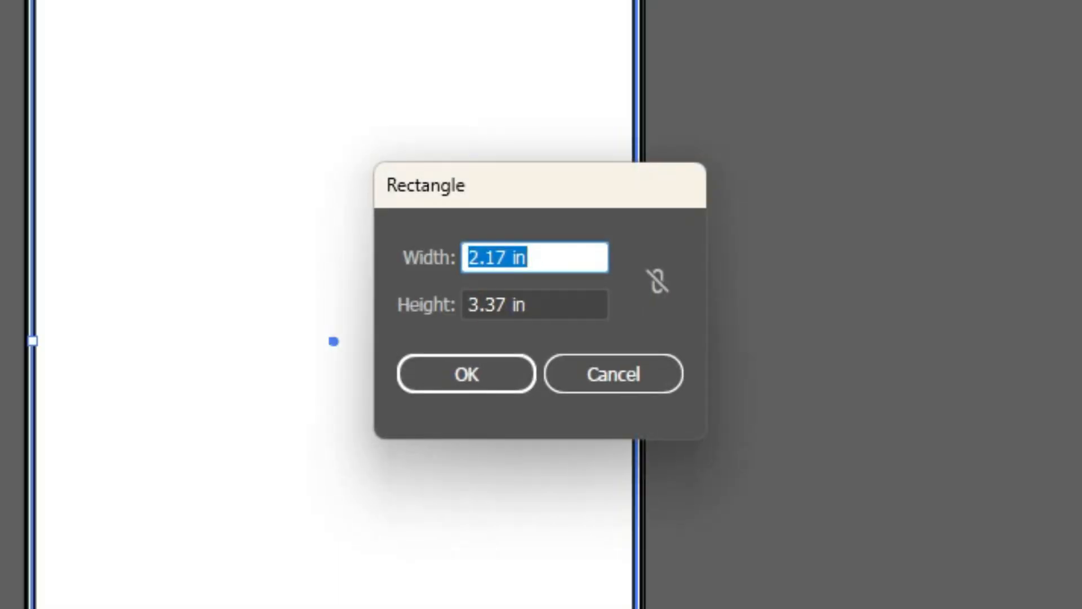
pyautogui.write('2')
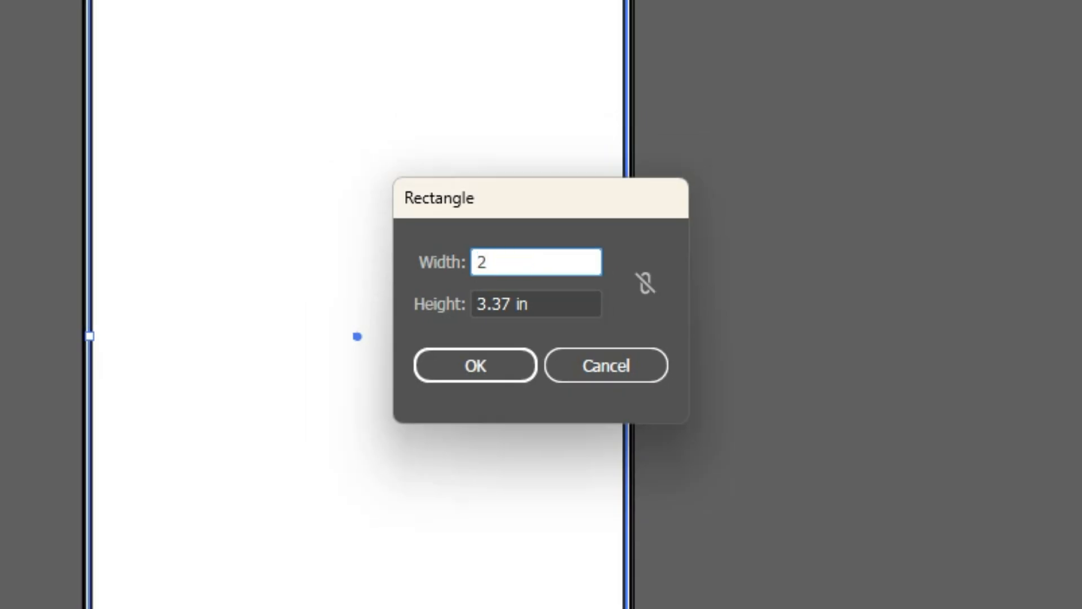
pyautogui.press('Tab')
pyautogui.write('3.2')
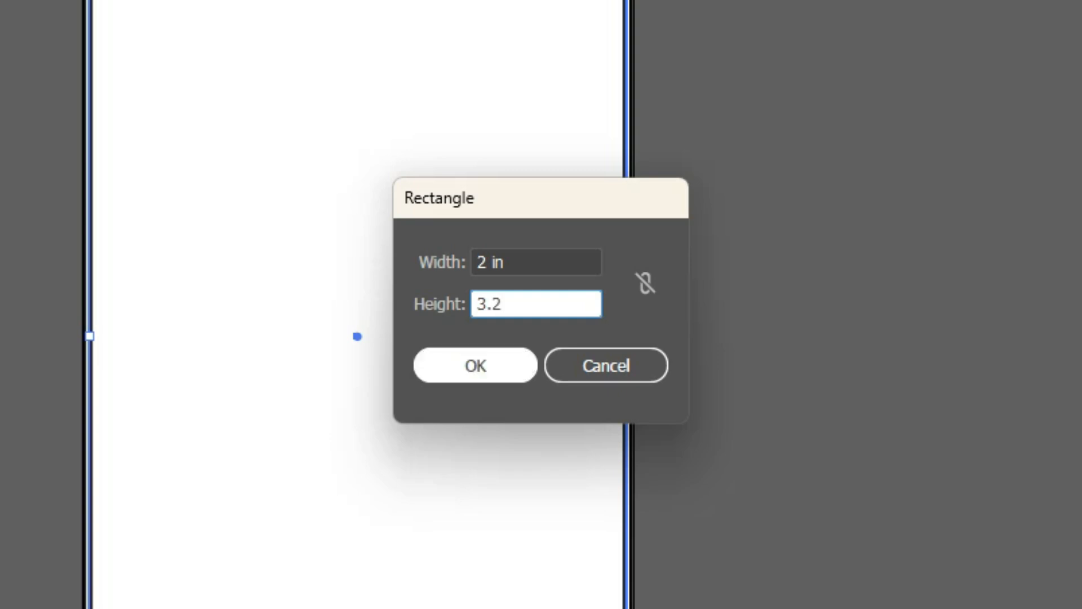
pyautogui.press('Return')
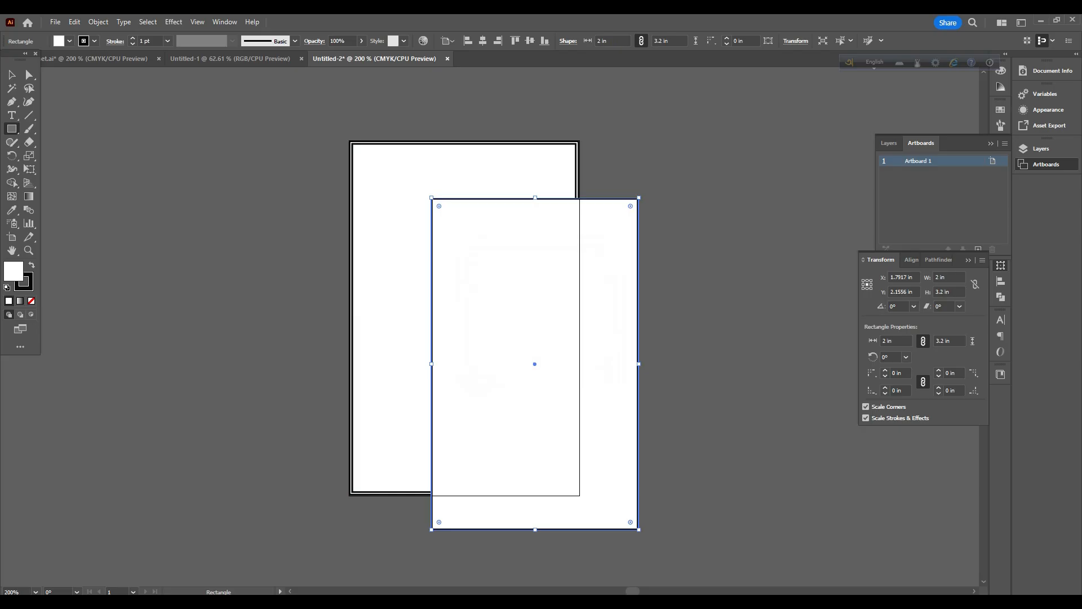
pyautogui.click(483, 41)
pyautogui.click(530, 40)
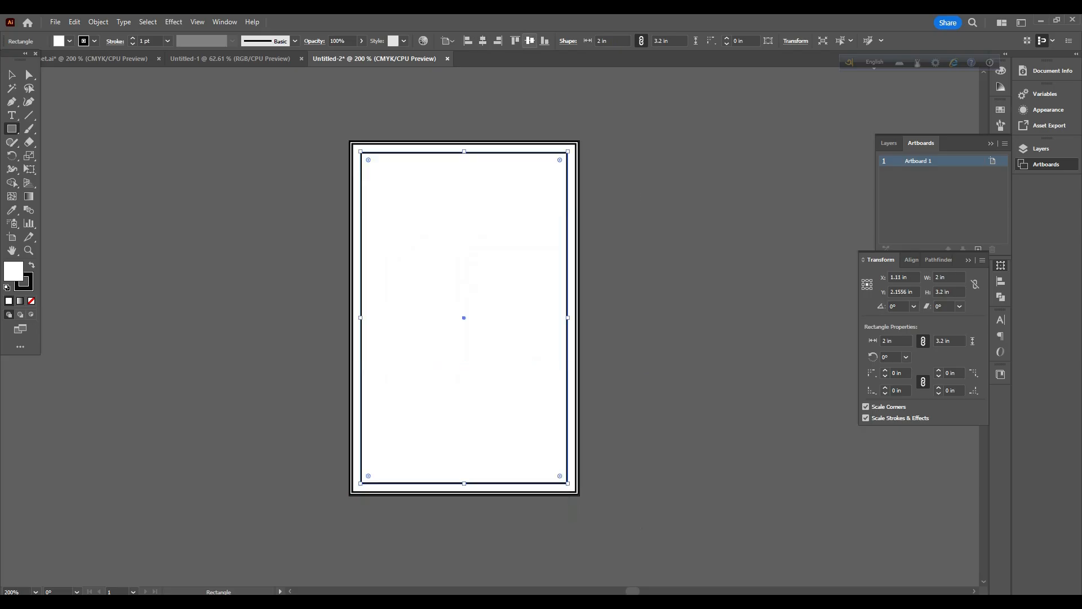
pyautogui.press('v')
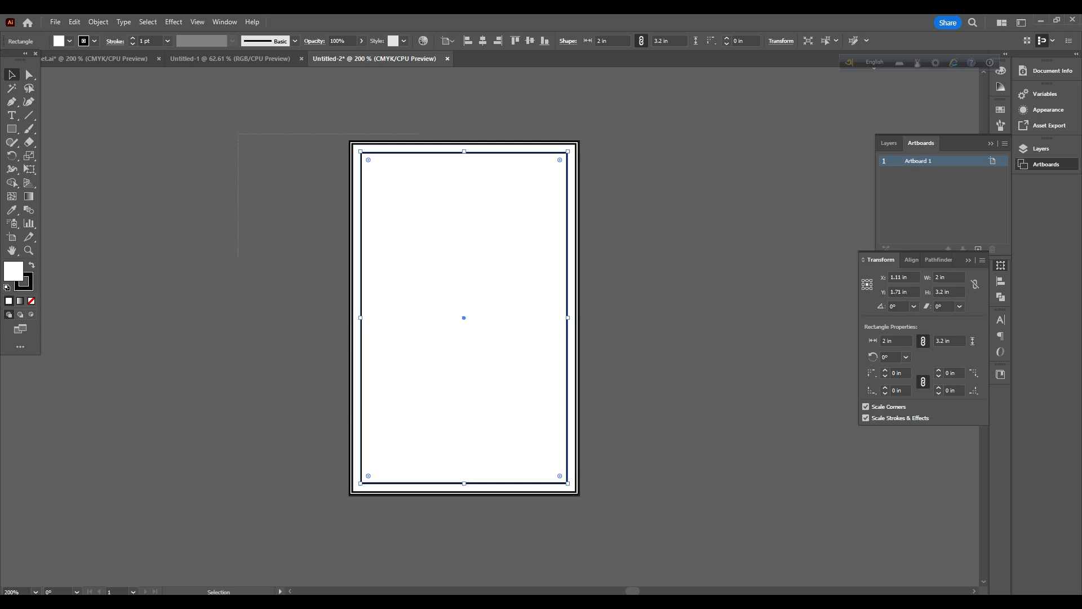
pyautogui.hotkey('ctrl', 'shift', 'a')
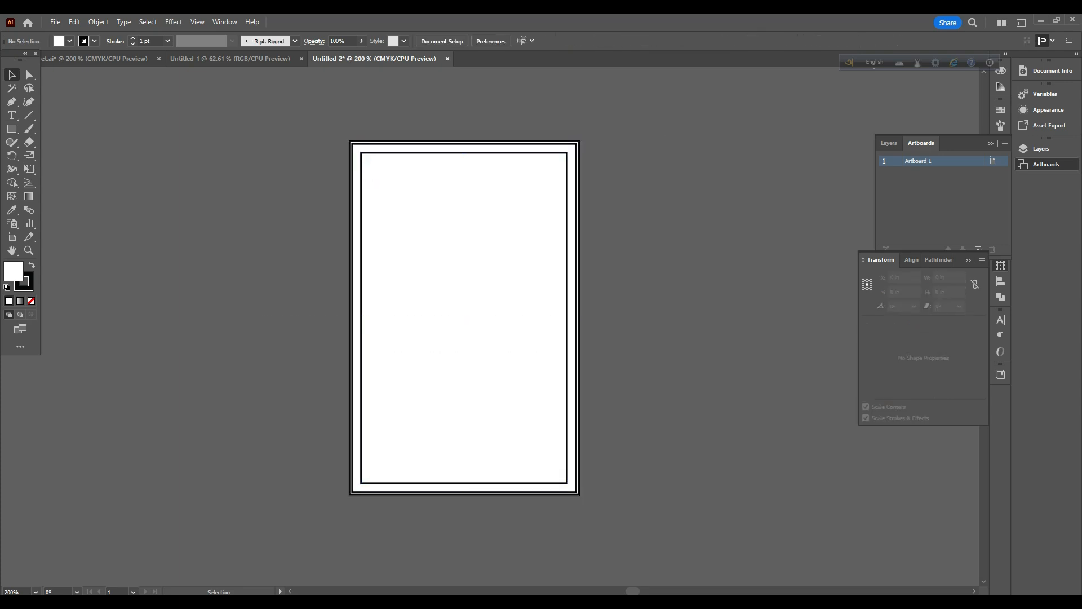
# Examine the borders of the three nested rectangles and the spacing between them up close.
pyautogui.hotkey('ctrl', 'a')
pyautogui.hotkey('ctrl', 'shift', 'a')
pyautogui.press('a')
pyautogui.hotkey('ctrl', '=')
pyautogui.hotkey('ctrl', '=')
pyautogui.hotkey('ctrl', '-')
pyautogui.hotkey('ctrl', '-')
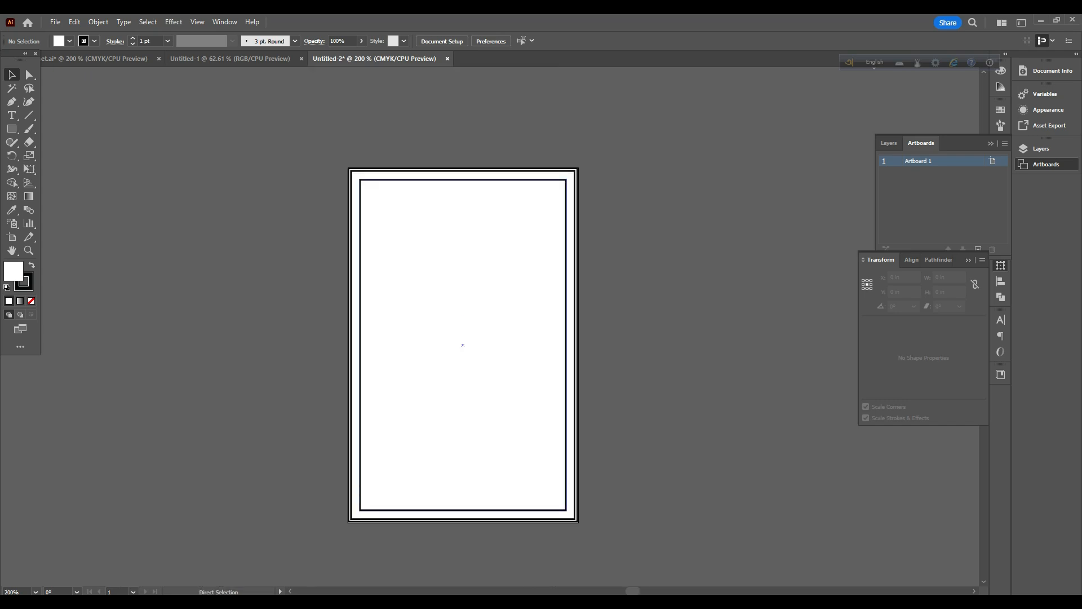
pyautogui.hotkey('ctrl', '=')
pyautogui.hotkey('ctrl', '=')
pyautogui.hotkey('ctrl', '=')
pyautogui.press('v')
pyautogui.hotkey('ctrl', 'a')
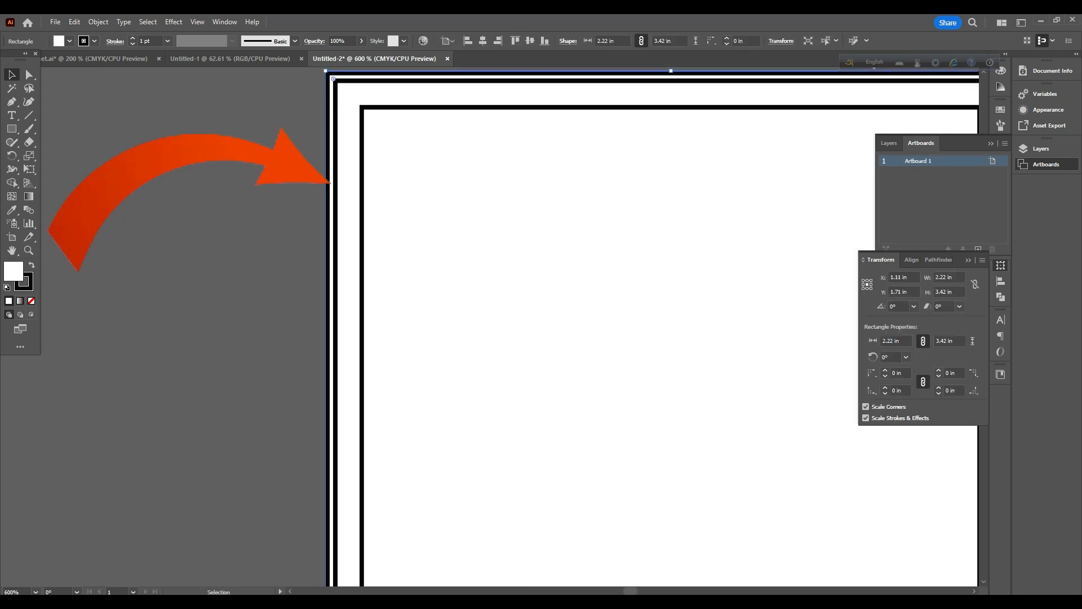
pyautogui.press('f')
pyautogui.press('f')
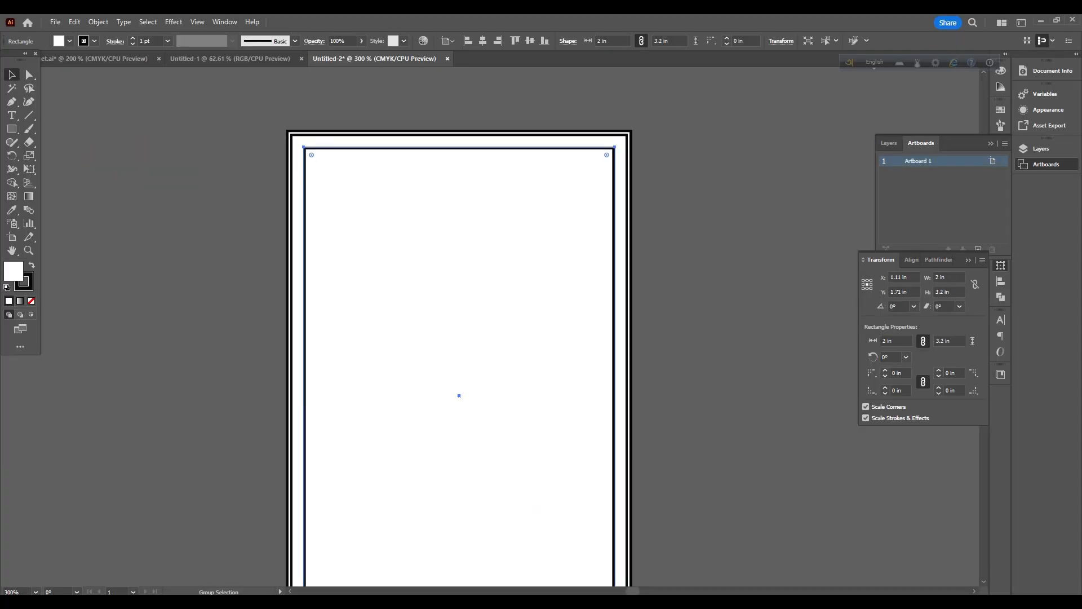
# Convert the innermost rectangle, 2 × 3.2 in, into guides.
pyautogui.hotkey('ctrl', '-')
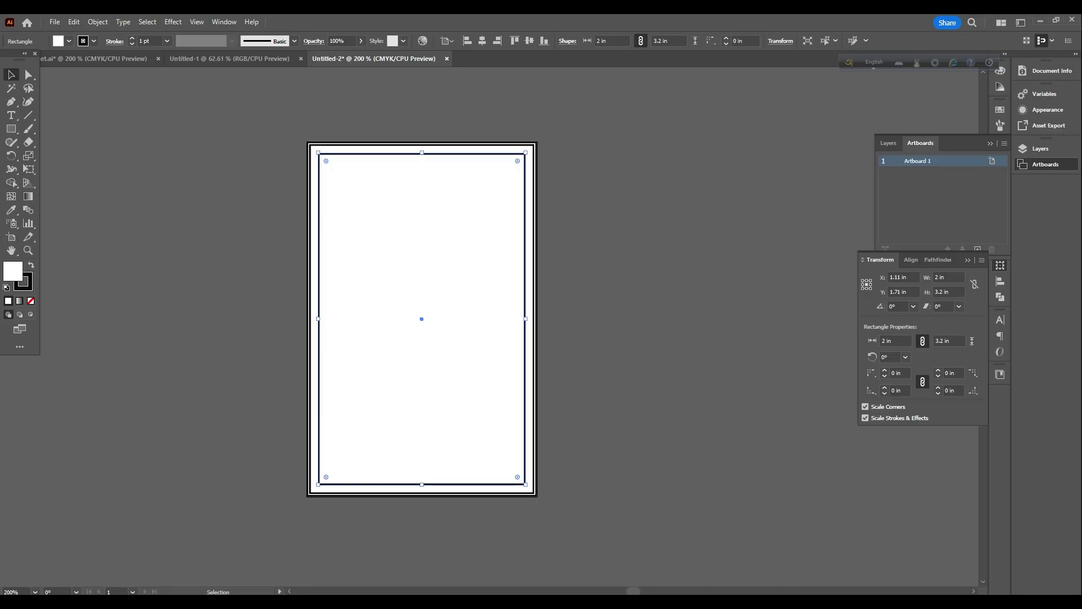
pyautogui.hotkey('ctrl', '5')
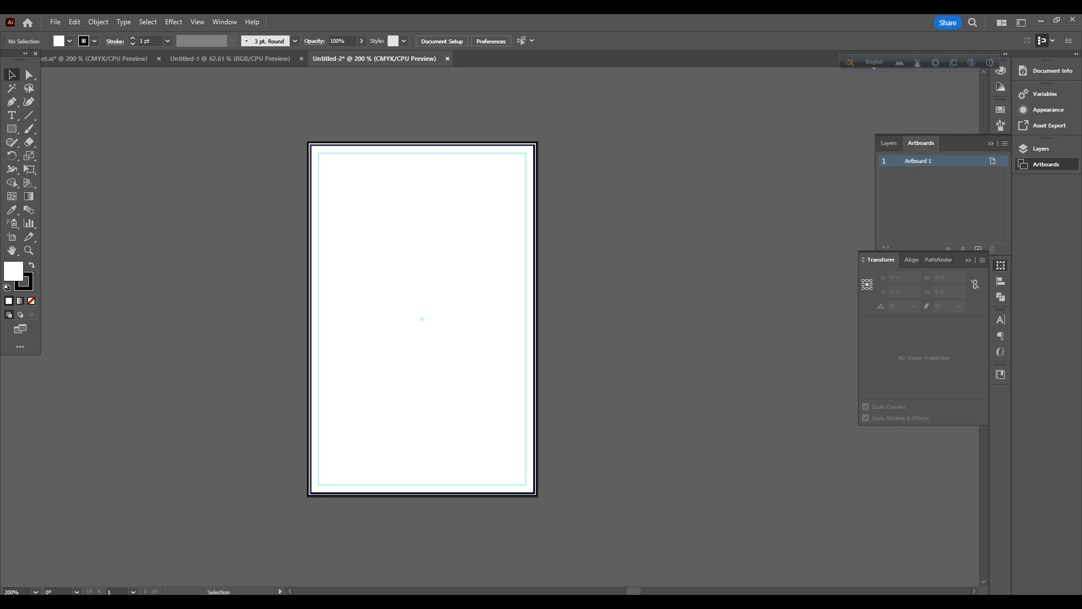
pyautogui.rightClick(492, 111)
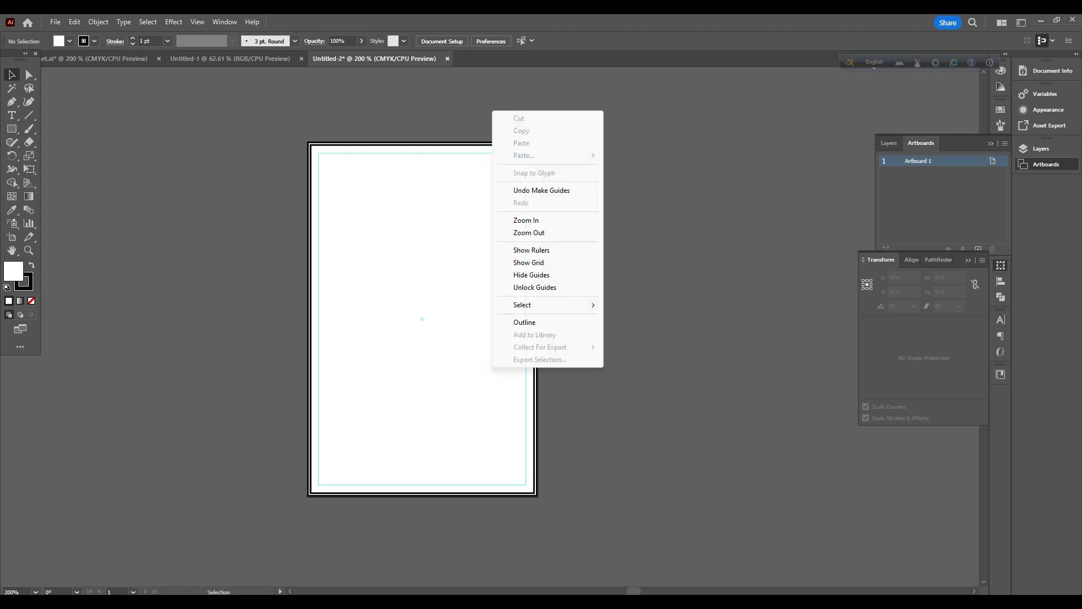
pyautogui.press('Escape')
# Convert the 2.17 × 3.37 in rectangle into guides as well.
pyautogui.click(330, 142)
pyautogui.hotkey('ctrl', '+')
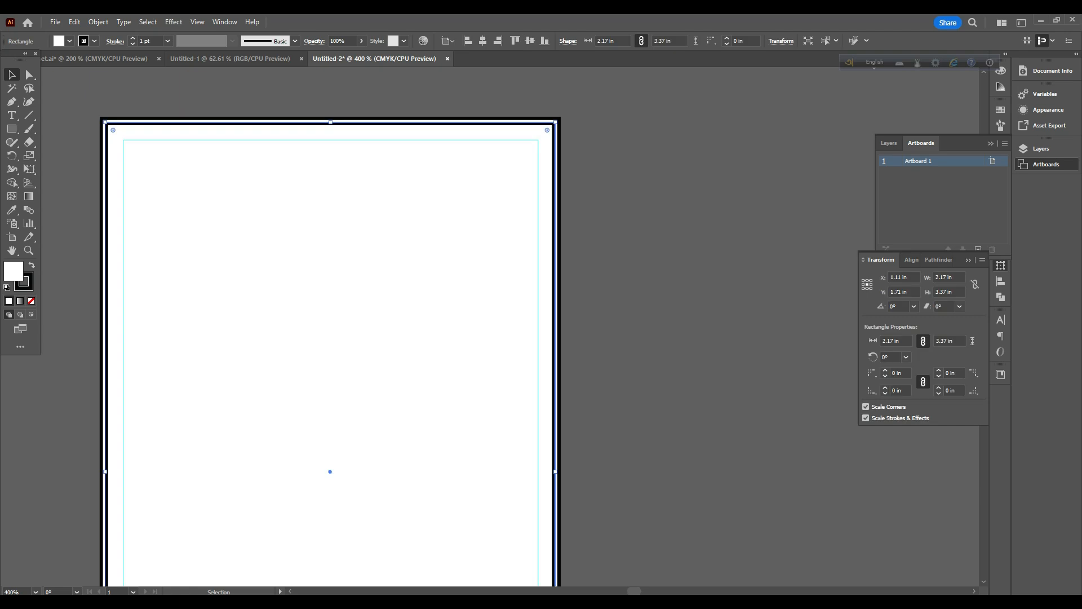
pyautogui.hotkey('ctrl', 'shift', 'a')
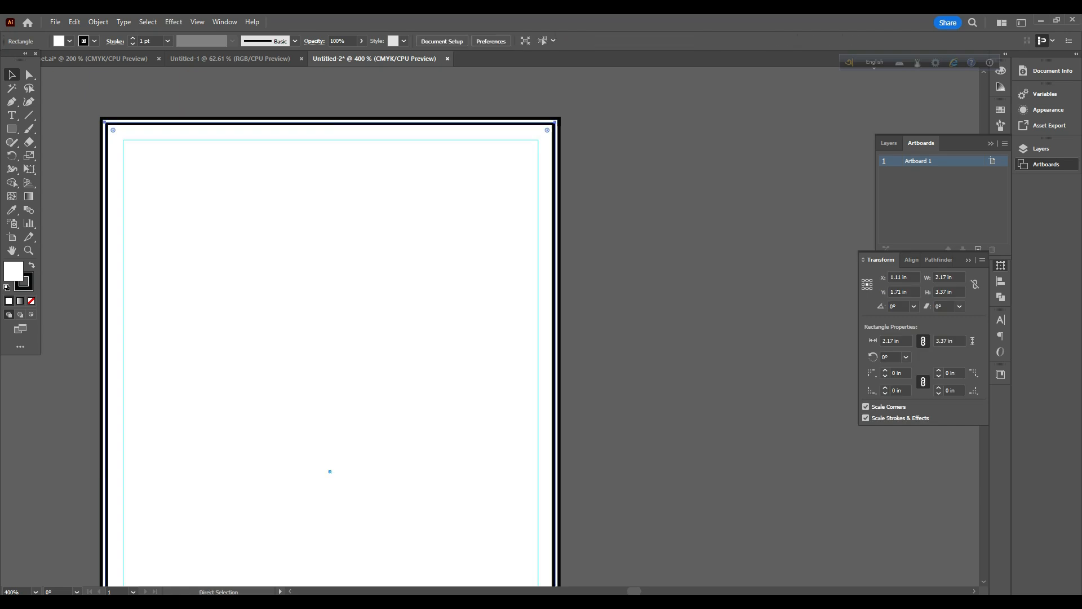
# Set the stroke of the outer 2.22 × 3.42 in rectangle to None and deselect it.
pyautogui.click(167, 114)
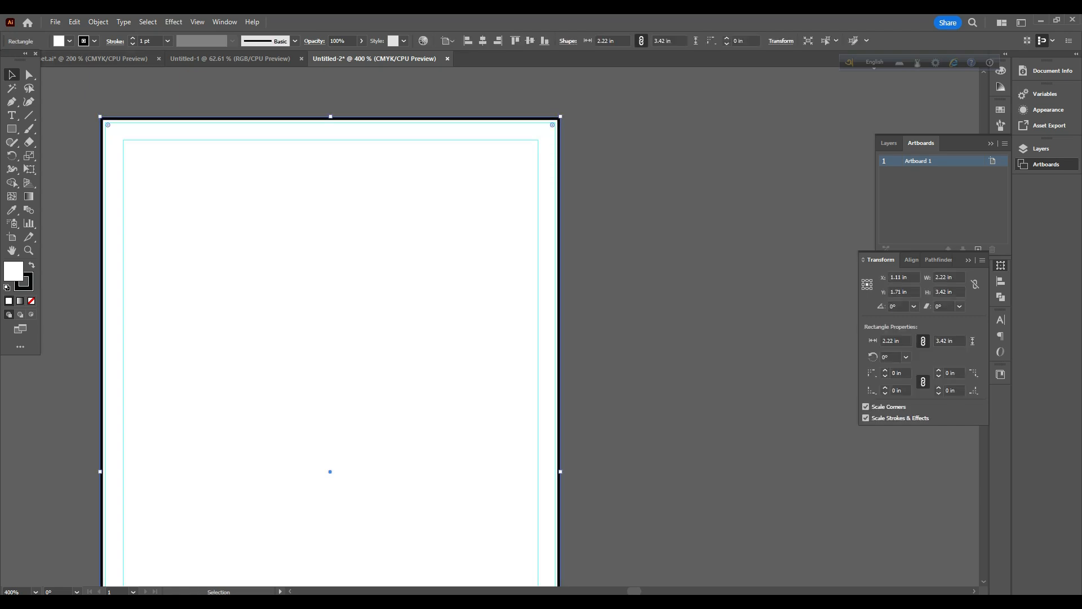
pyautogui.click(94, 40)
pyautogui.click(7, 60)
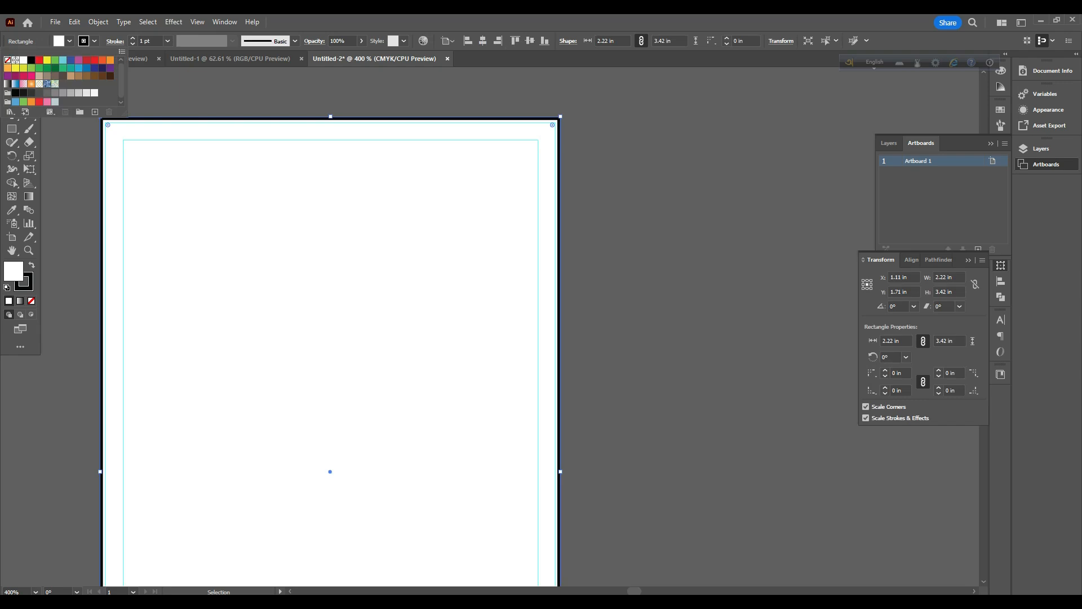
pyautogui.hotkey('ctrl', 'shift', 'a')
# Inspect the outer rectangle and both sets of guides against the artboard edges.
pyautogui.hscroll(-2, 357, 351)
pyautogui.scroll(-2, 707, 178)
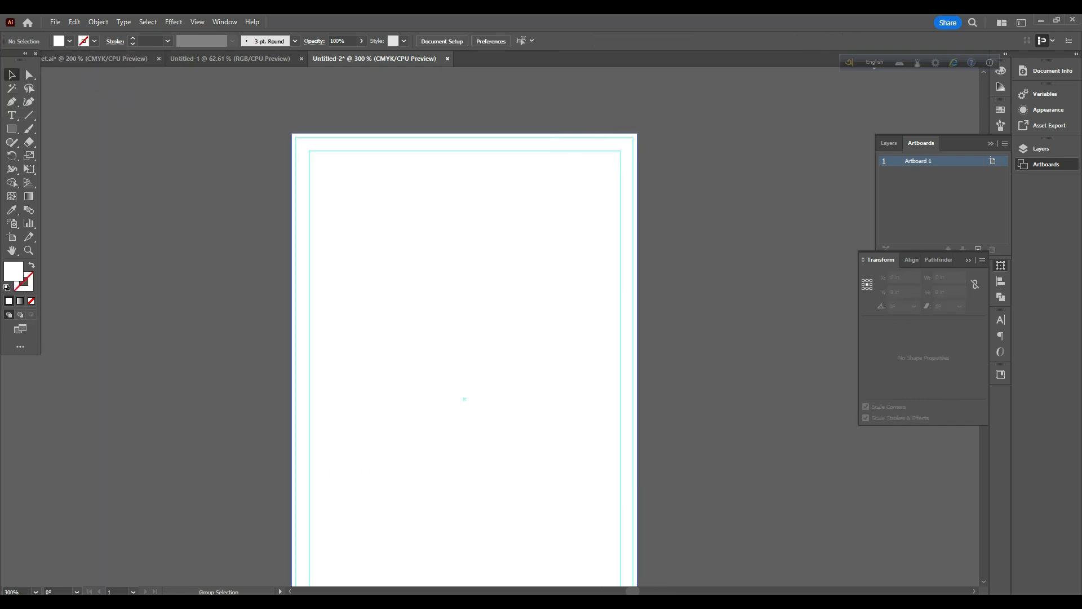
pyautogui.moveTo(200, 178); pyautogui.dragTo(705, 381)
pyautogui.scroll(2, 461, 455)
pyautogui.scroll(1, 405, 427)
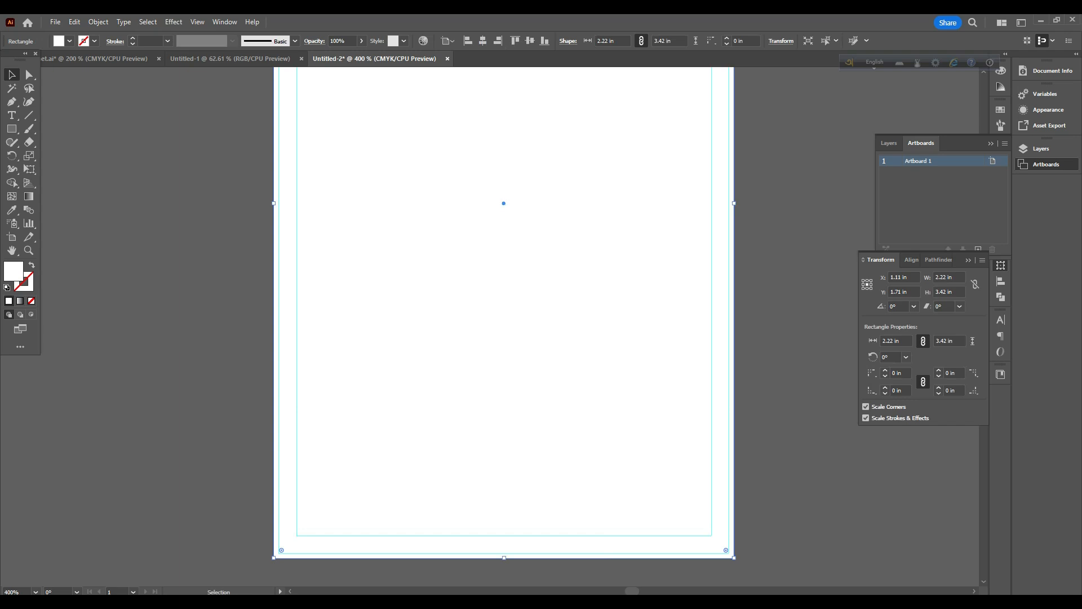
pyautogui.scroll(-2, 369, 377)
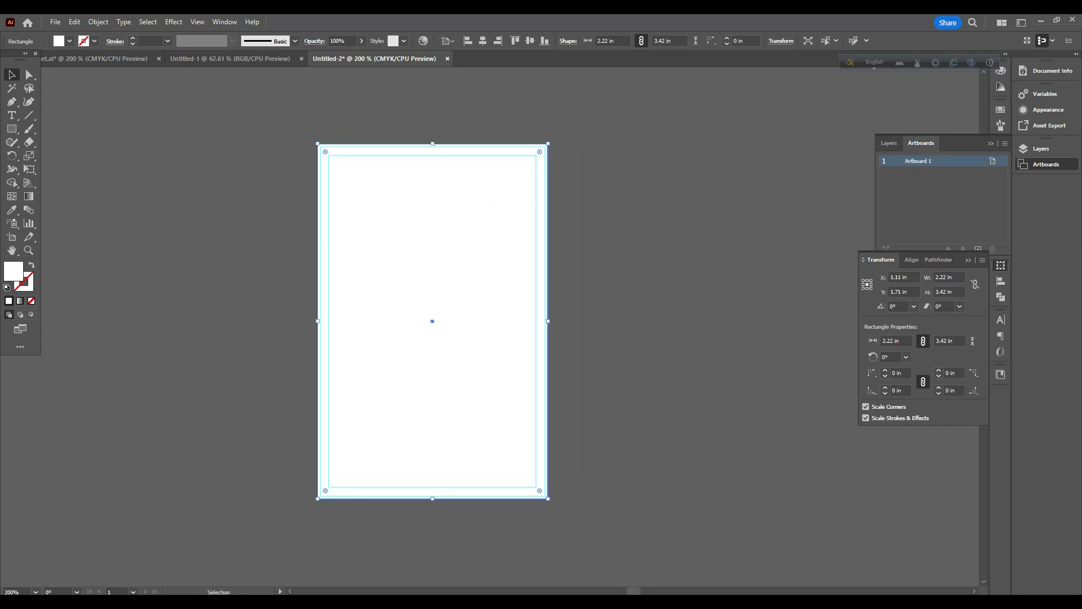
pyautogui.hotkey('ctrl', 'shift', 'a')
pyautogui.scroll(-1, 417, 315)
pyautogui.hscroll(1, 417, 316)
pyautogui.scroll(1, 417, 316)
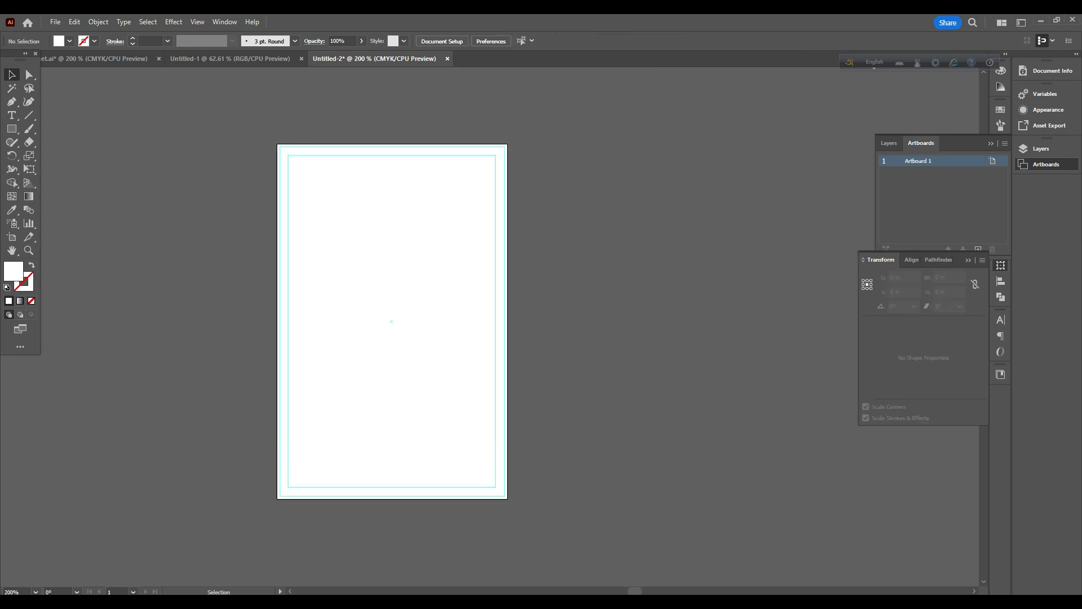
# Select the outer rectangle, the middle guide and the inner guide in turn to check their dimensions, and deselect everything.
pyautogui.click(507, 184)
pyautogui.click(508, 185)
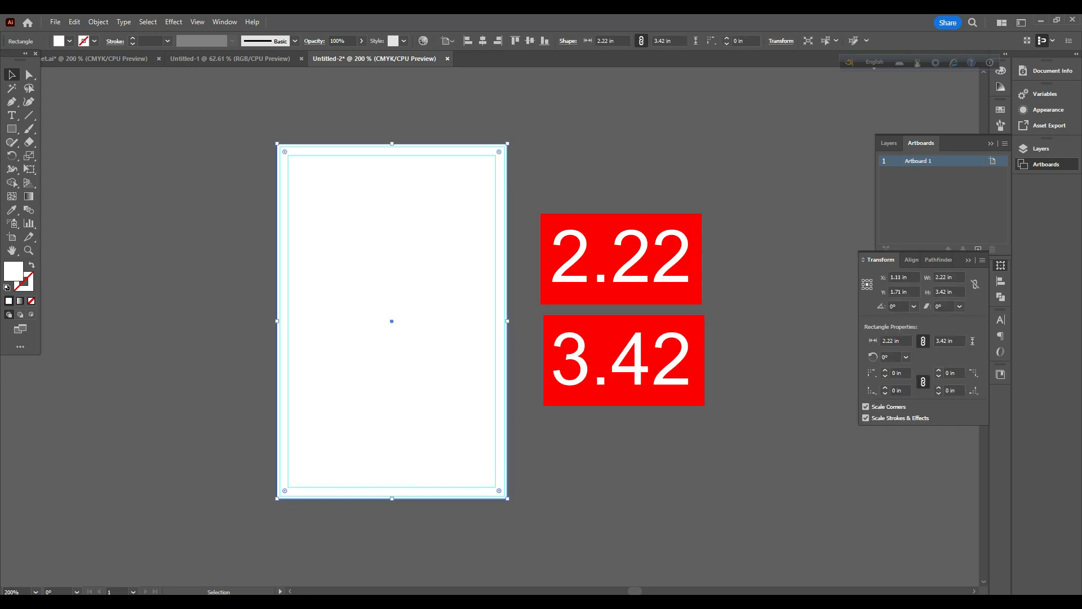
pyautogui.click(504, 198)
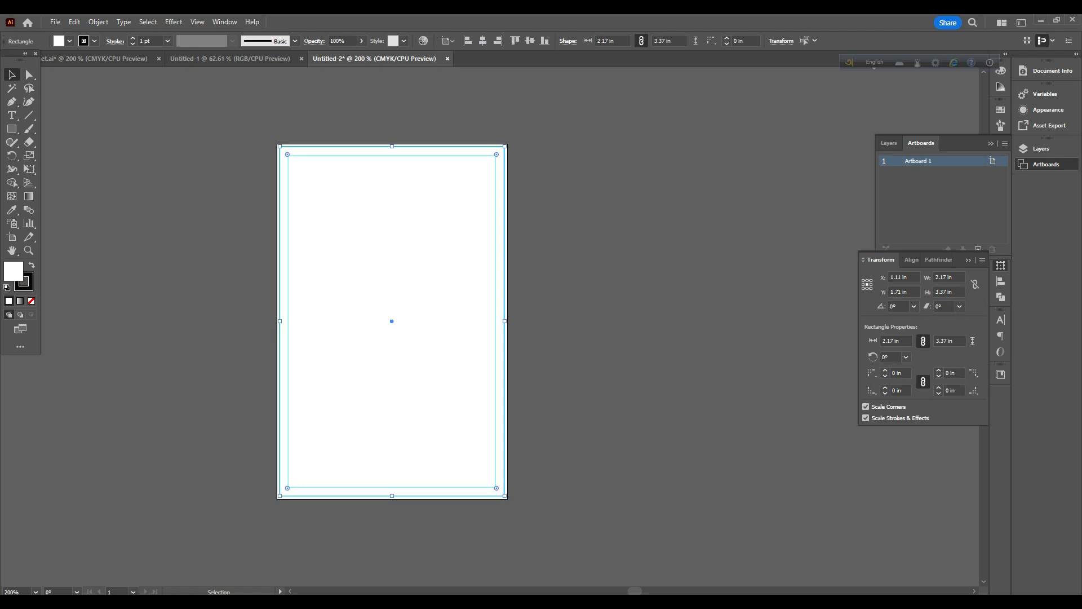
pyautogui.click(496, 252)
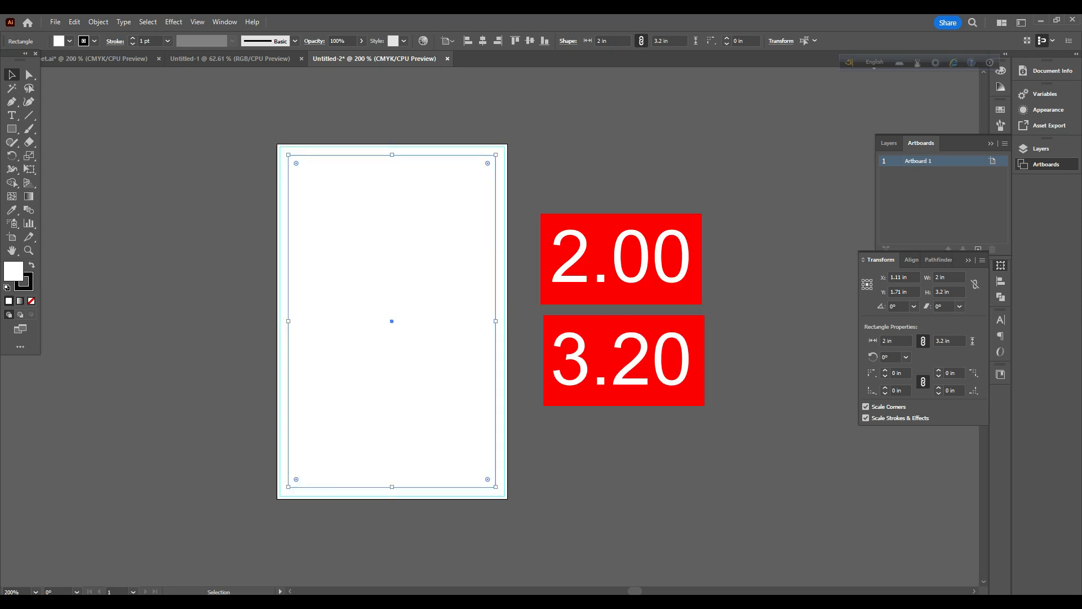
pyautogui.hotkey('ctrl', 'shift', 'a')
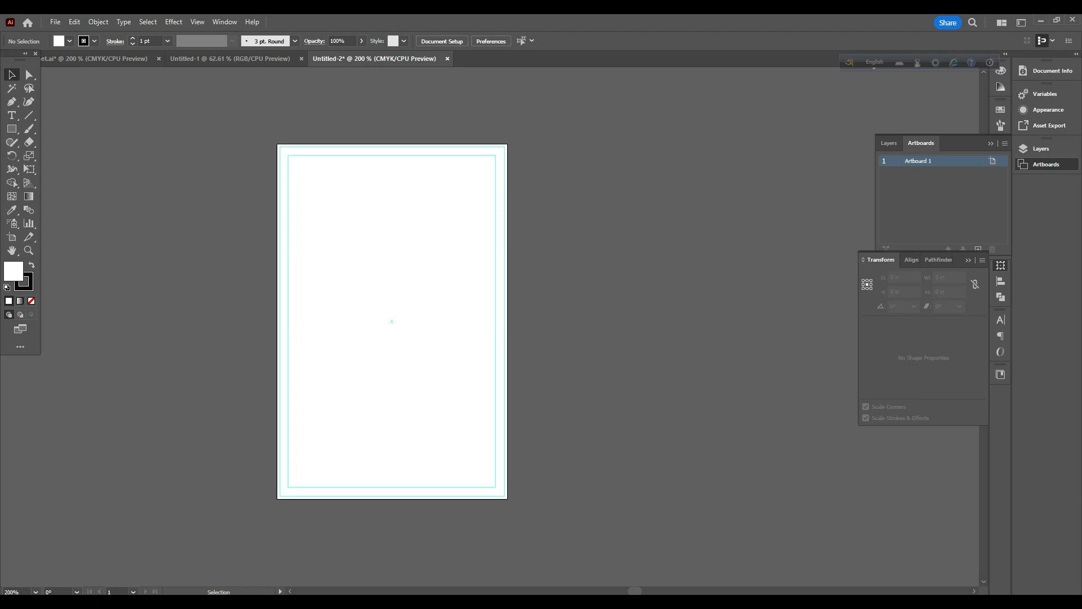
pyautogui.moveTo(213, 144); pyautogui.dragTo(591, 502)
pyautogui.click(591, 502)
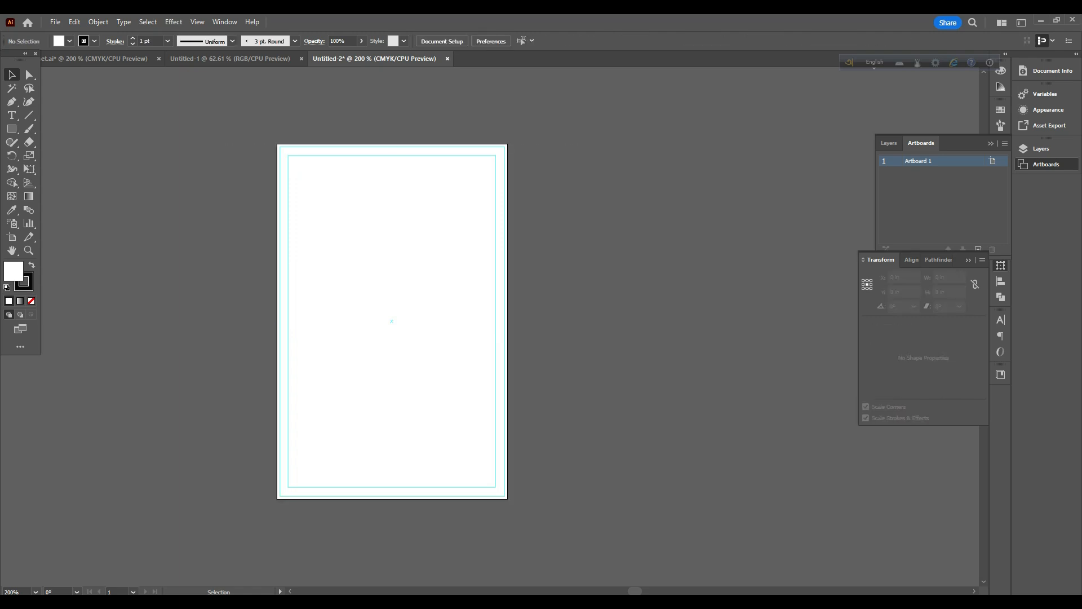
pyautogui.scroll(-2, 391, 321)
pyautogui.scroll(2, 392, 321)
# Switch to the ID card template document and look through the front and back card designs.
pyautogui.click(100, 59)
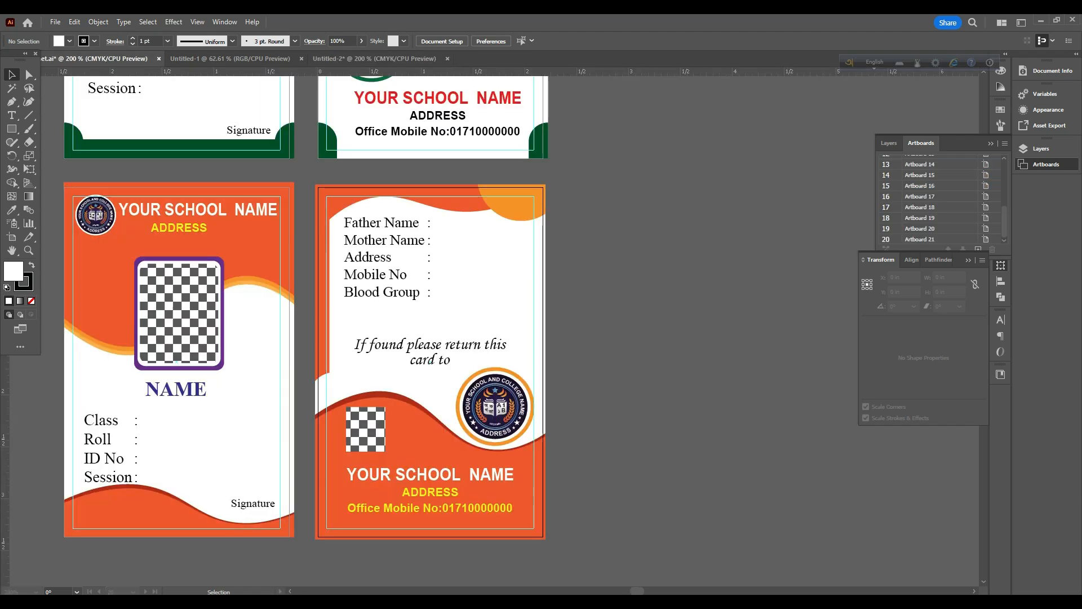
pyautogui.scroll(2, 388, 275)
pyautogui.scroll(-6, 388, 275)
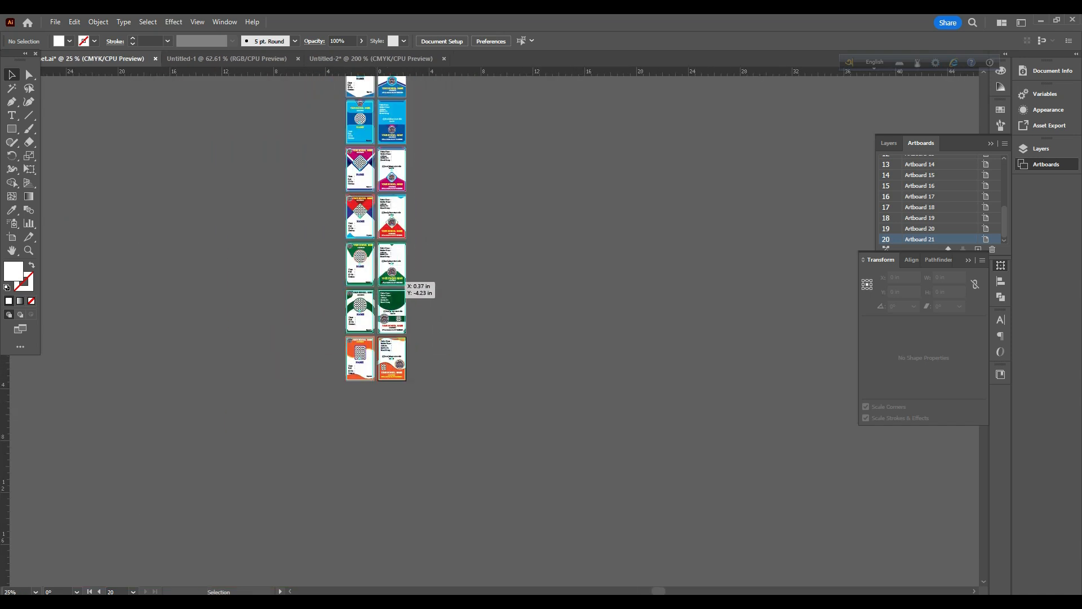
pyautogui.scroll(4, 369, 265)
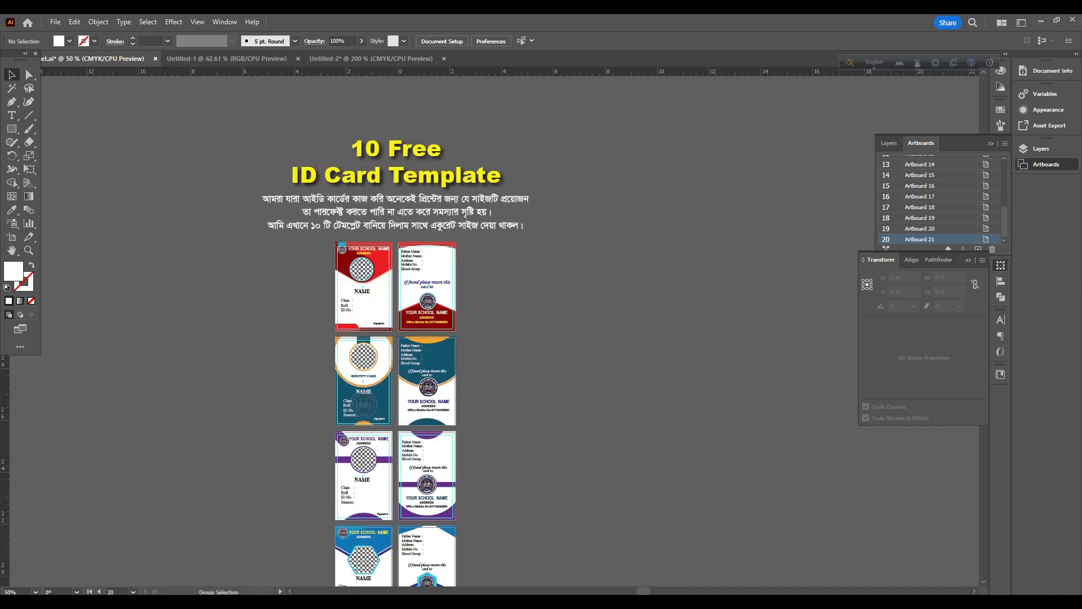
pyautogui.scroll(-5, 383, 292)
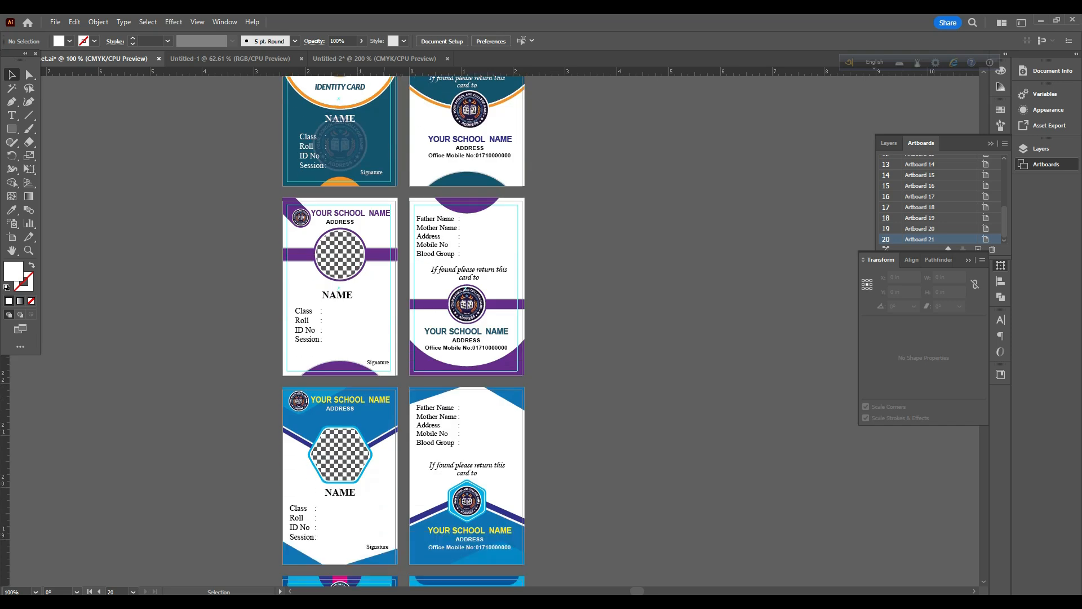
pyautogui.scroll(-10, 383, 292)
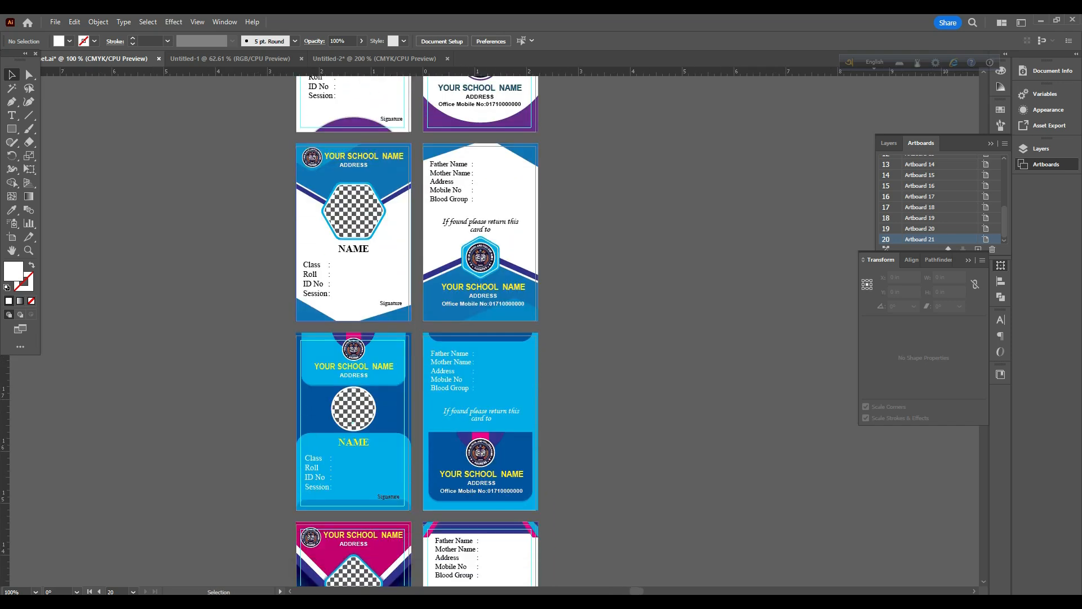
pyautogui.scroll(-2, 417, 332)
pyautogui.scroll(8, 417, 333)
pyautogui.scroll(2, 418, 332)
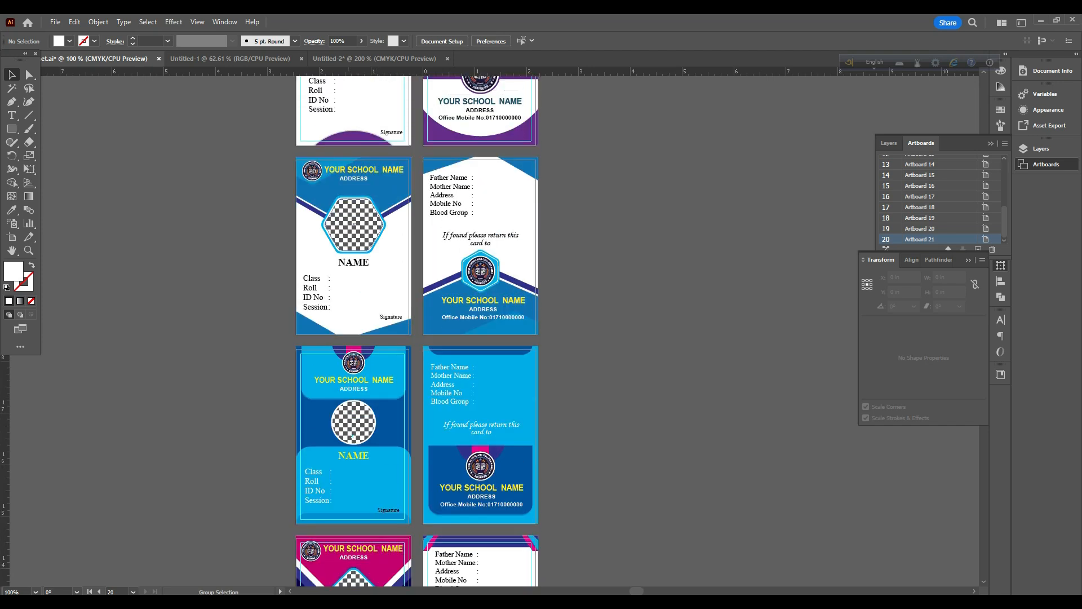
pyautogui.scroll(1, 346, 231)
pyautogui.scroll(1, 389, 242)
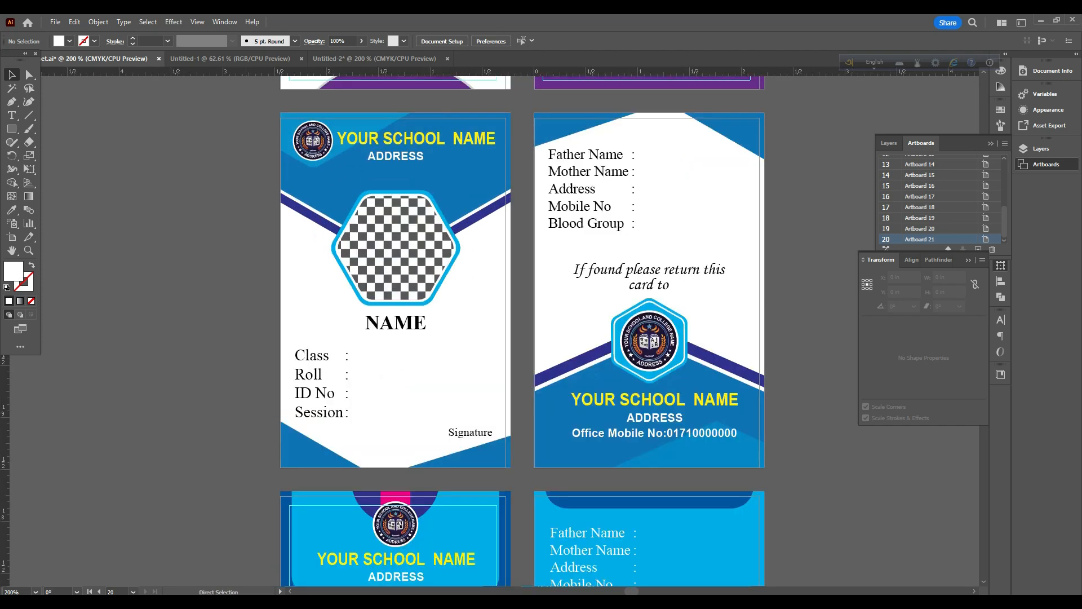
pyautogui.hscroll(1, 499, 327)
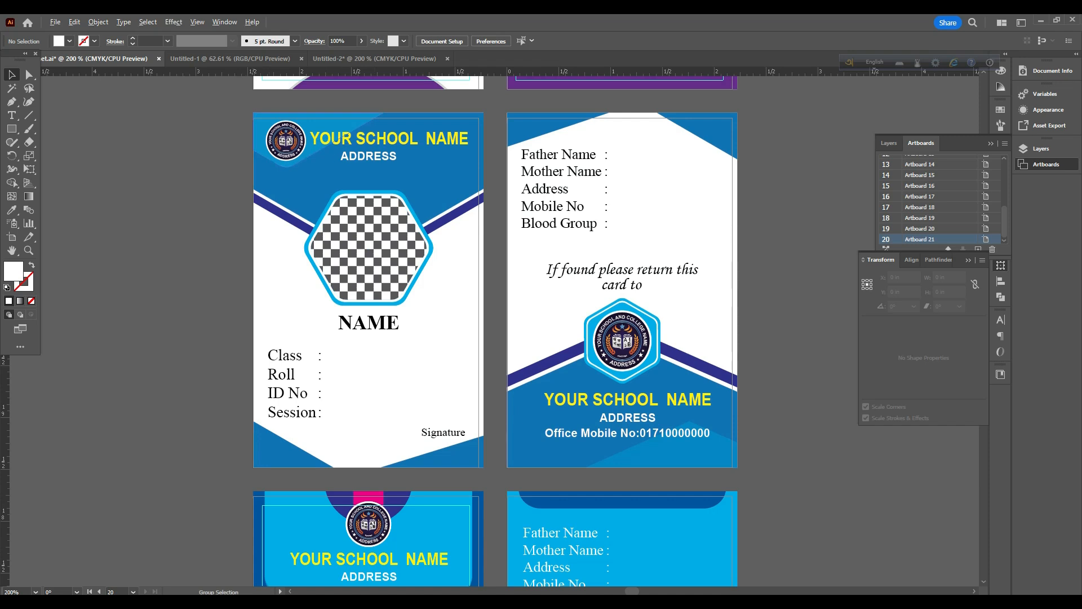
# Select the complete artwork of the cyan-and-blue front card to check its overall size, and deselect it.
pyautogui.moveTo(236, 103); pyautogui.dragTo(477, 445)
pyautogui.scroll(-5, 479, 437)
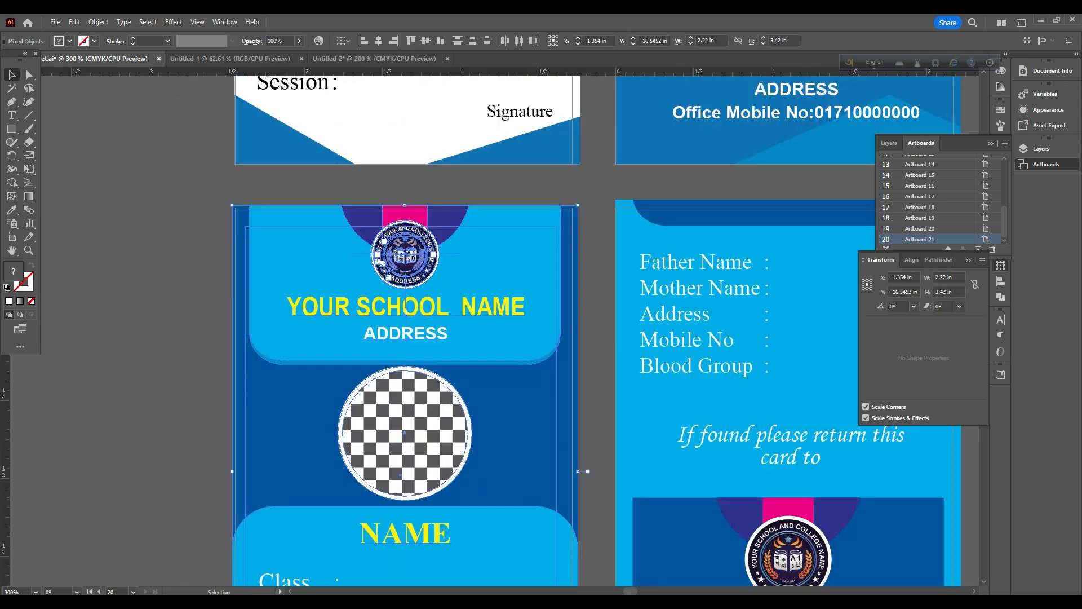
pyautogui.scroll(-1, 510, 327)
pyautogui.click(192, 293)
pyautogui.scroll(-1, 510, 327)
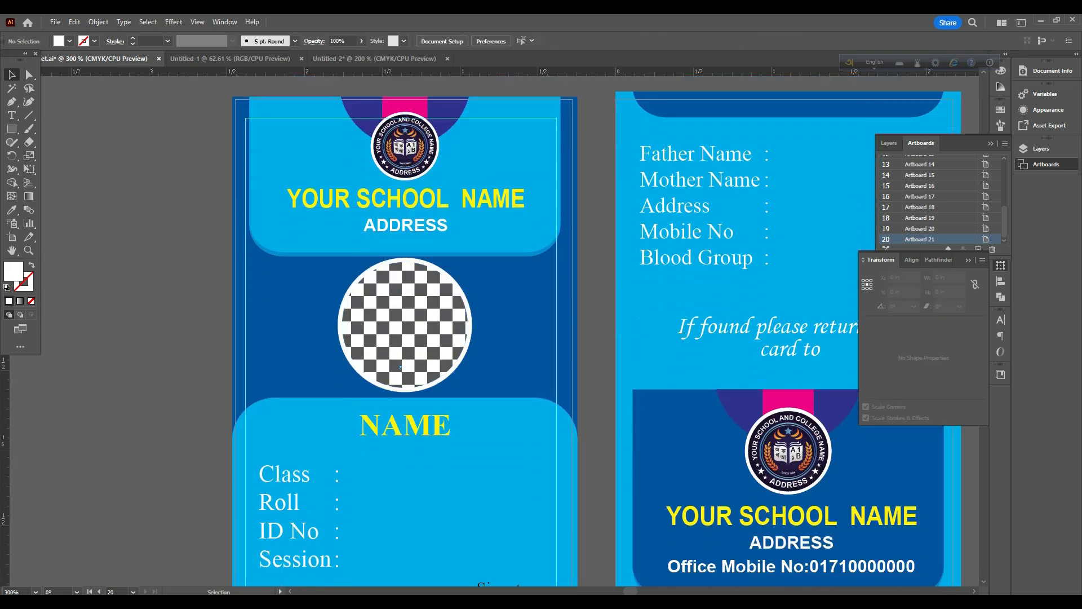
pyautogui.scroll(1, 578, 156)
# Nudge the dark blue background of the cyan-and-blue front card left and up to X -1.3636 in, Y -16.5548 in, and deselect it.
pyautogui.click(578, 155)
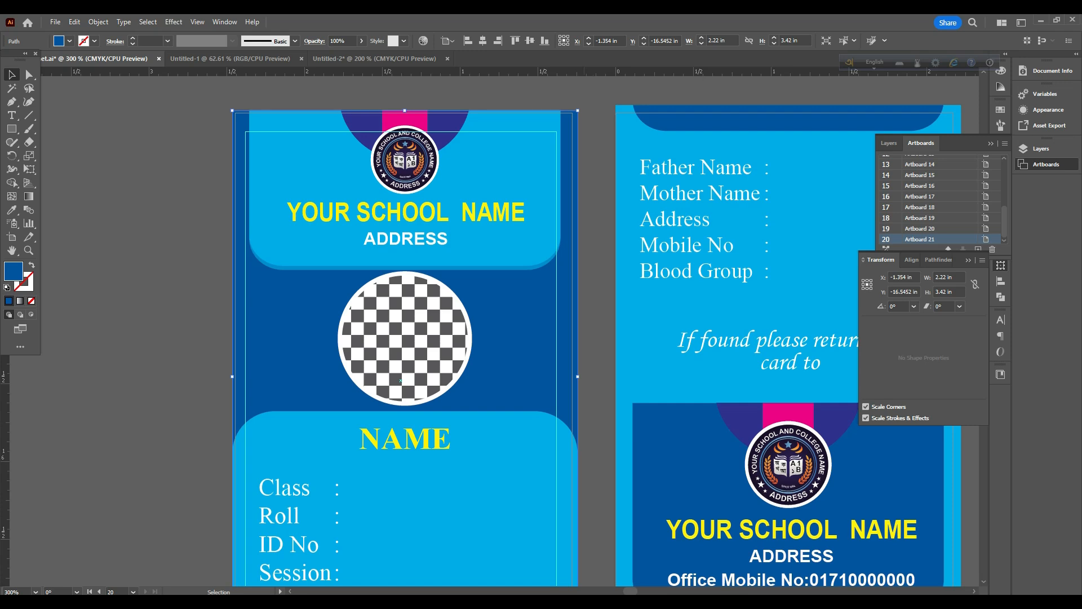
pyautogui.press('Left')
pyautogui.press('Up')
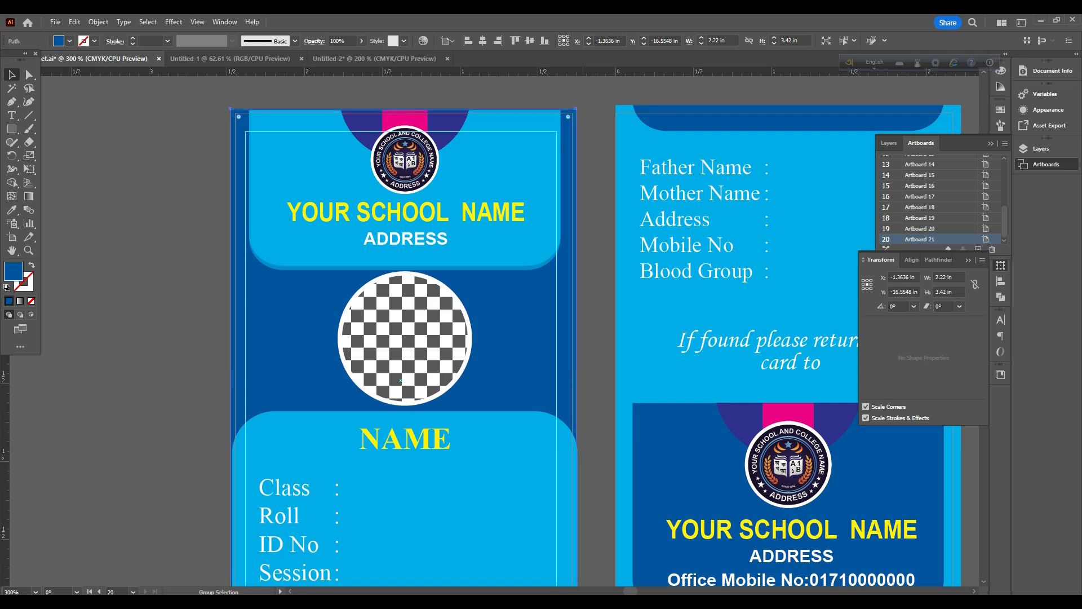
pyautogui.hotkey('ctrl', '-')
pyautogui.scroll(-1, 465, 331)
pyautogui.hscroll(1, 507, 333)
pyautogui.scroll(1, 507, 333)
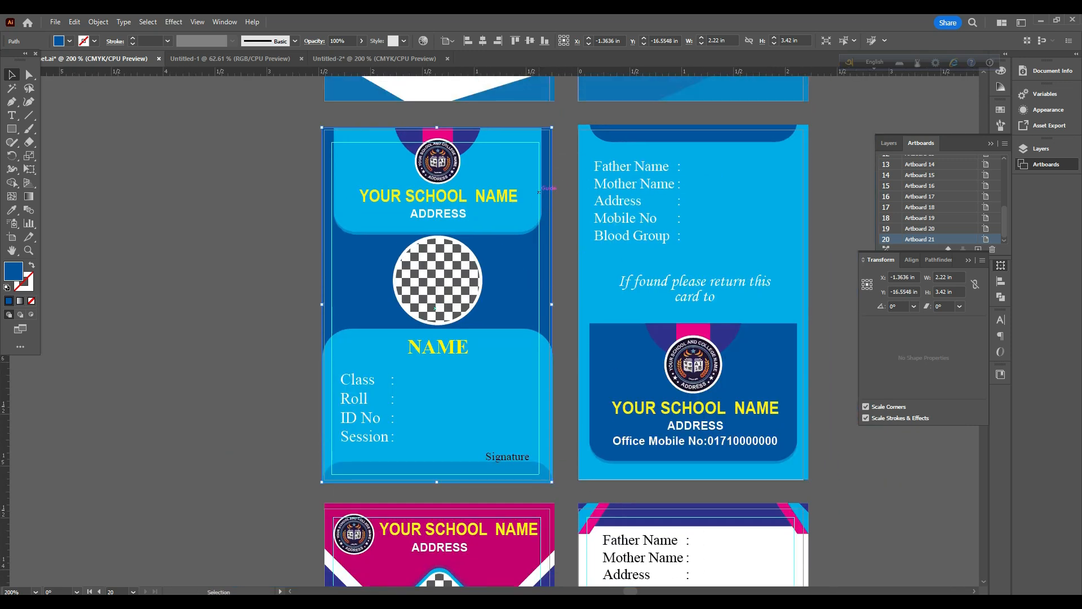
pyautogui.hotkey('ctrl', 'shift', 'a')
# Activate Artboard 9 and examine the cyan-and-blue card and its neighbours against their artboard edges and guides.
pyautogui.scroll(1, 290, 142)
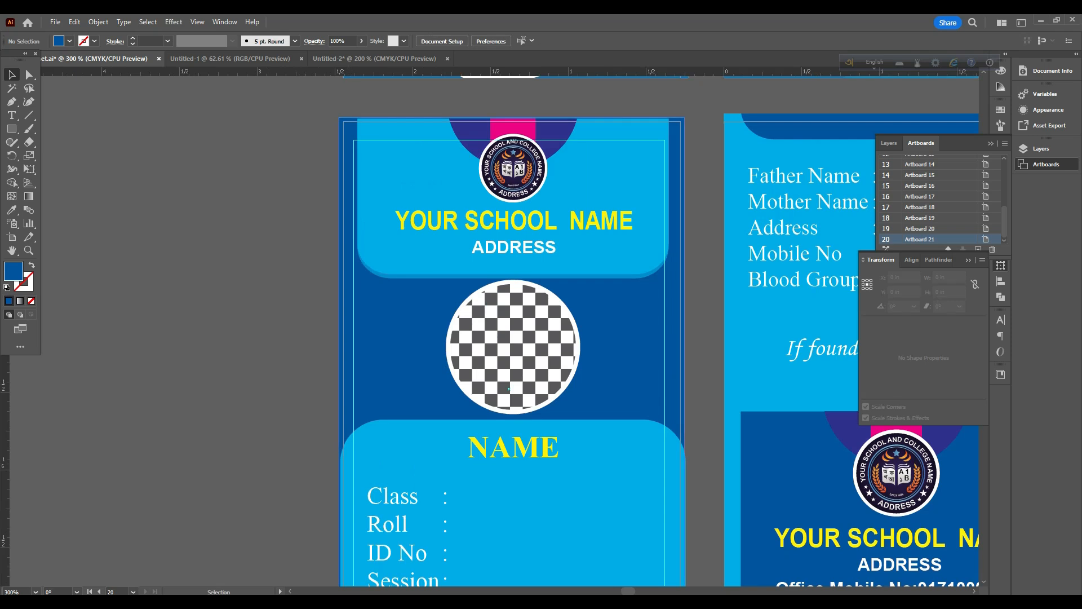
pyautogui.scroll(2, 930, 197)
pyautogui.doubleClick(919, 160)
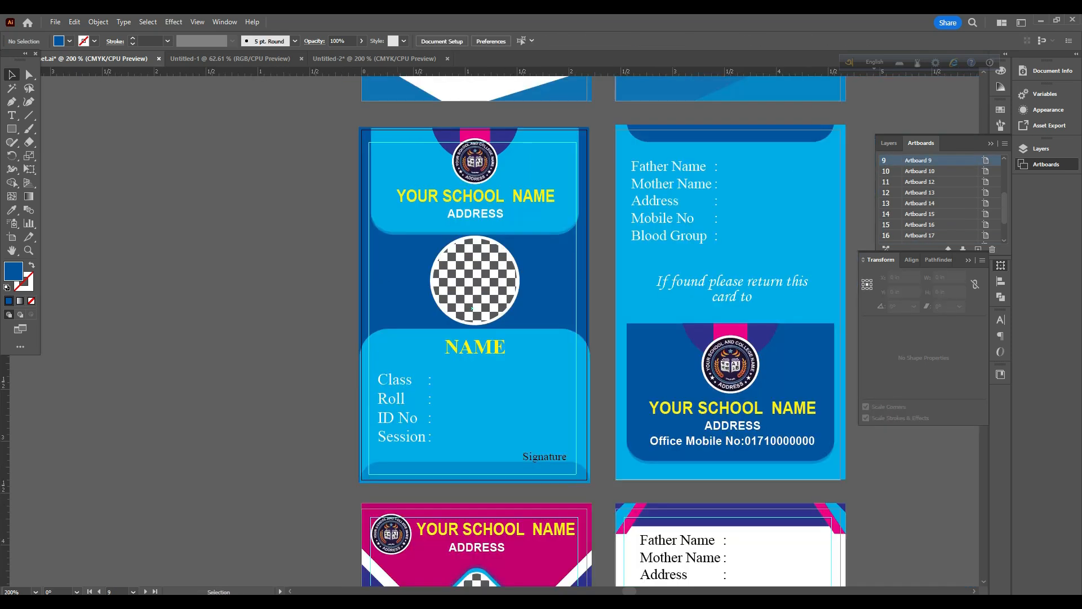
pyautogui.scroll(1, 423, 331)
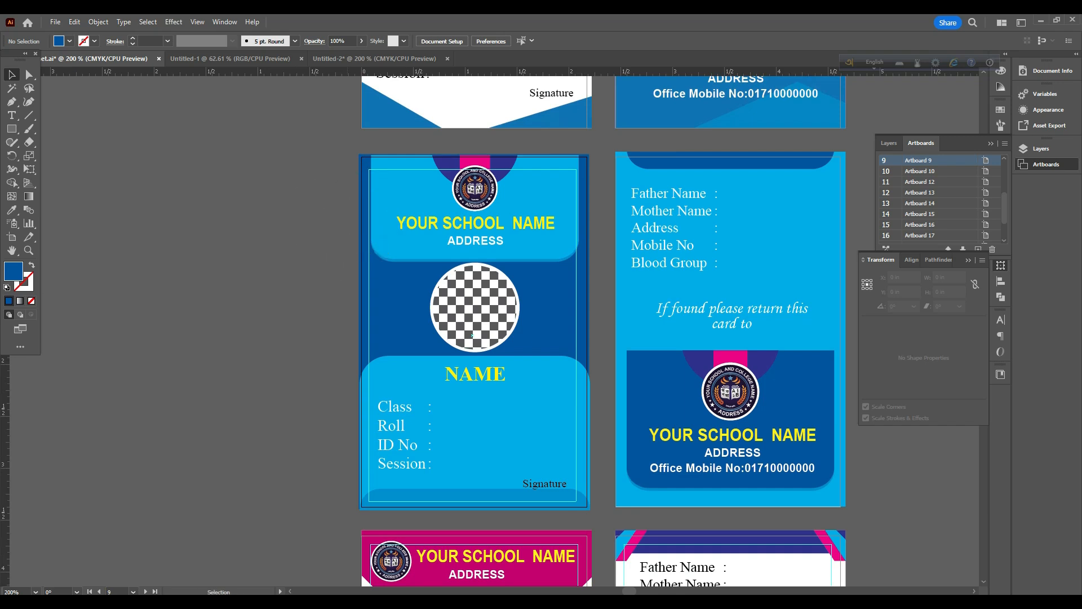
pyautogui.scroll(-2, 281, 220)
pyautogui.scroll(-4, 333, 310)
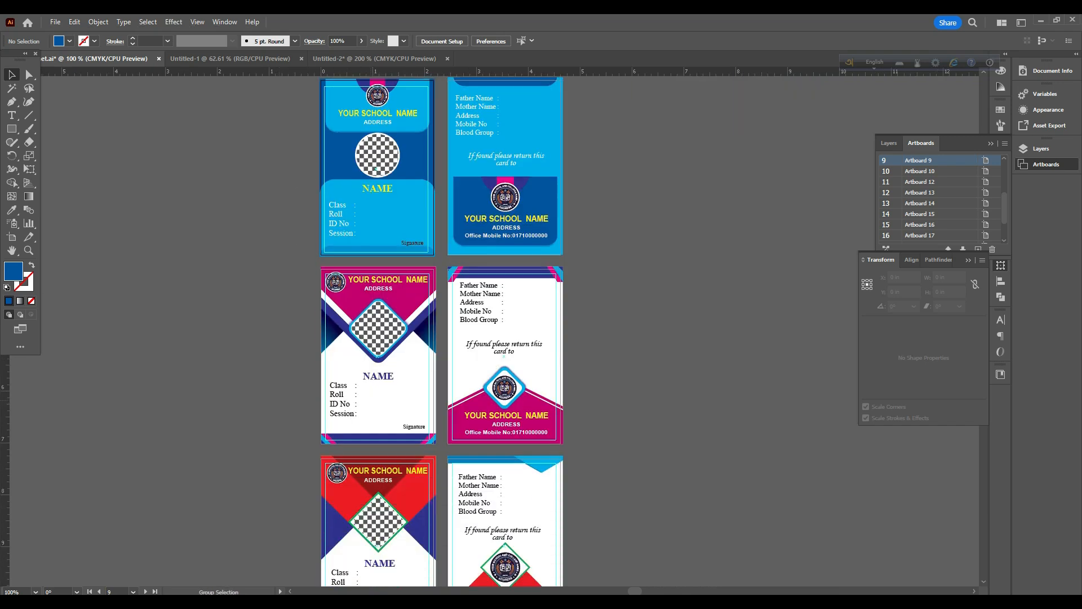
pyautogui.scroll(2, 372, 399)
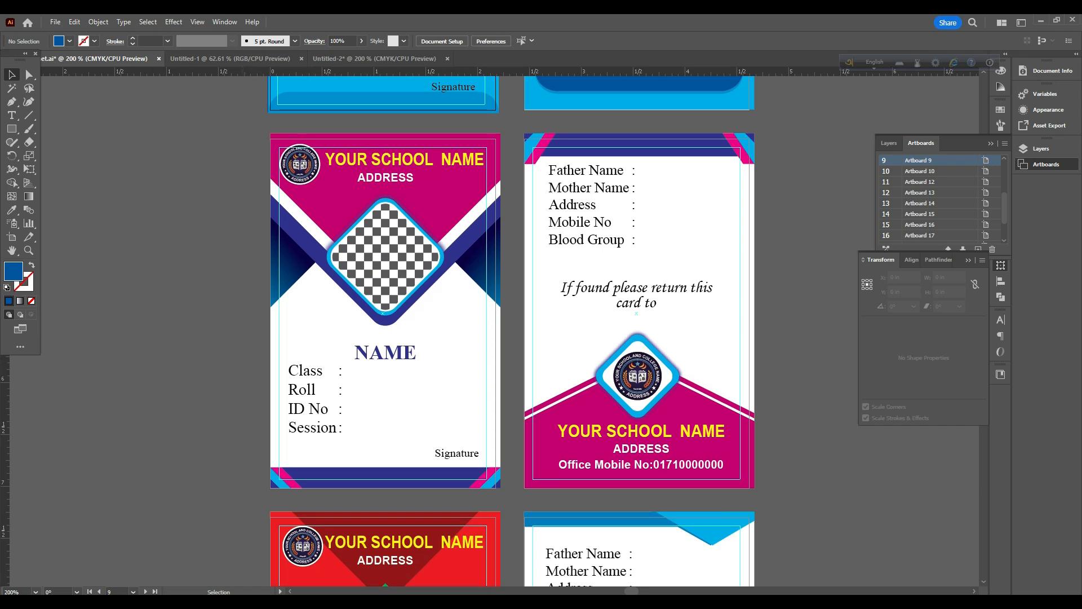
# Examine the magenta and red card designs against their guides, making the red front card's artboard active.
pyautogui.moveTo(230, 139); pyautogui.dragTo(395, 468)
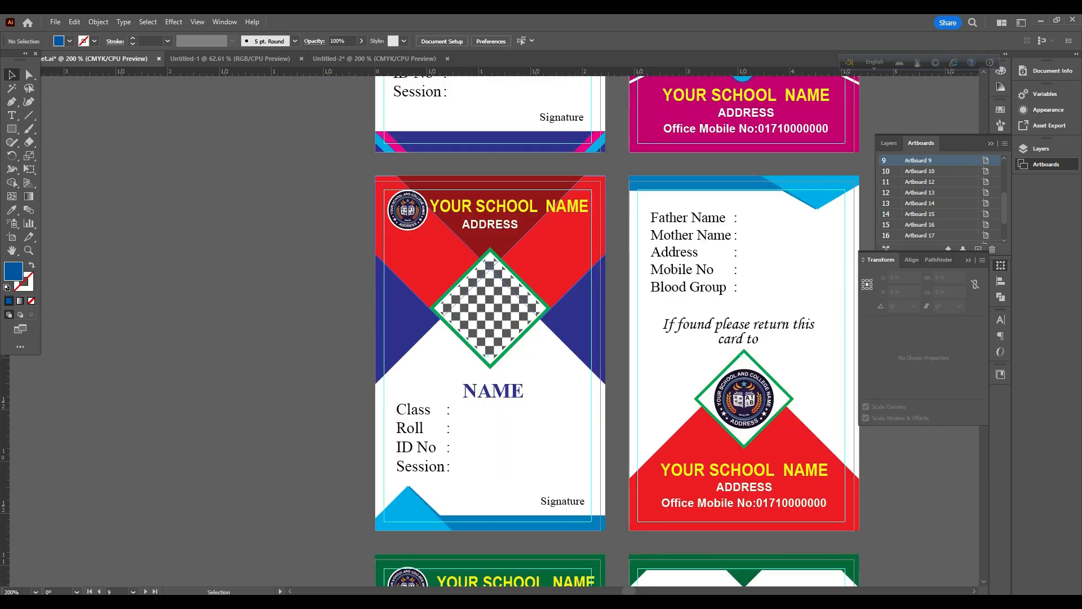
pyautogui.scroll(-1, 409, 244)
pyautogui.hscroll(4, 410, 244)
pyautogui.scroll(3, 409, 243)
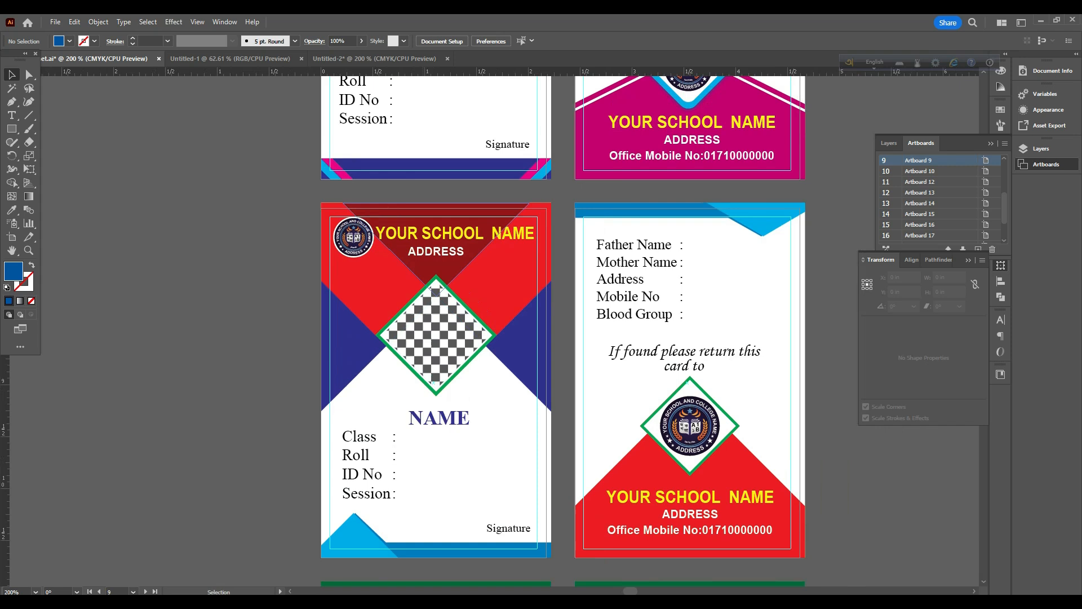
pyautogui.scroll(1, 410, 243)
pyautogui.click(325, 226)
pyautogui.click(242, 243)
pyautogui.scroll(-1, 240, 242)
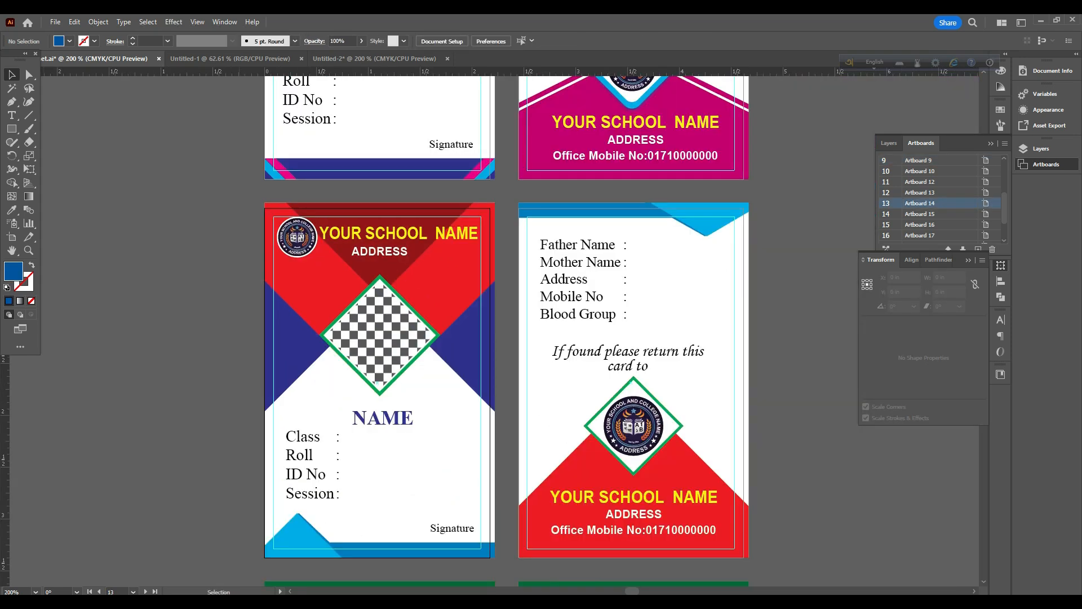
pyautogui.scroll(-1, 374, 330)
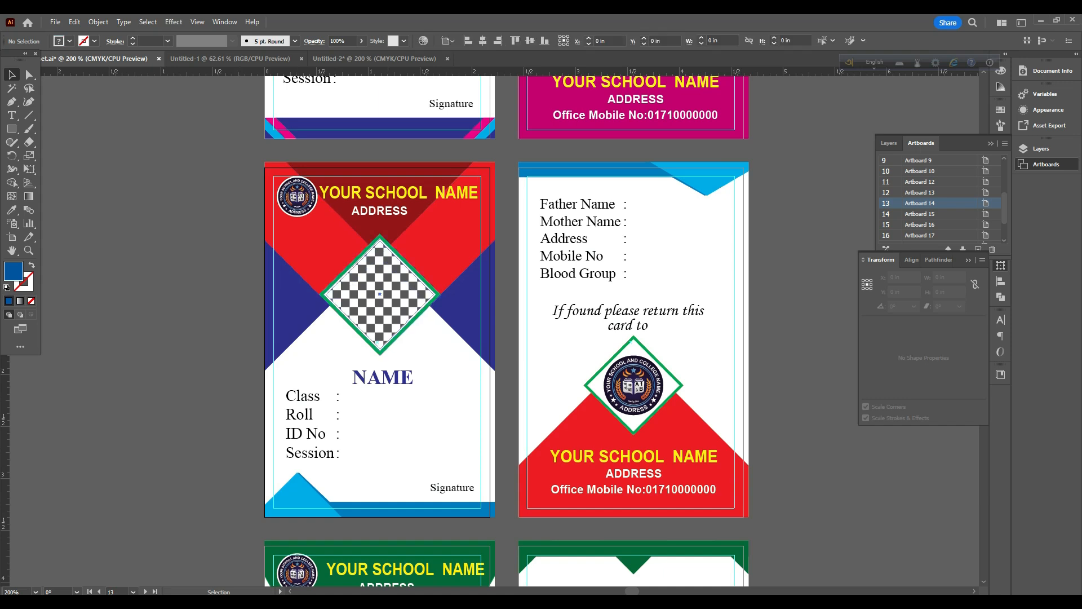
# Select the red front card's diamond photo placeholder and the red back card's inner guide to inspect their dimensions.
pyautogui.click(394, 333)
pyautogui.scroll(-1, 374, 332)
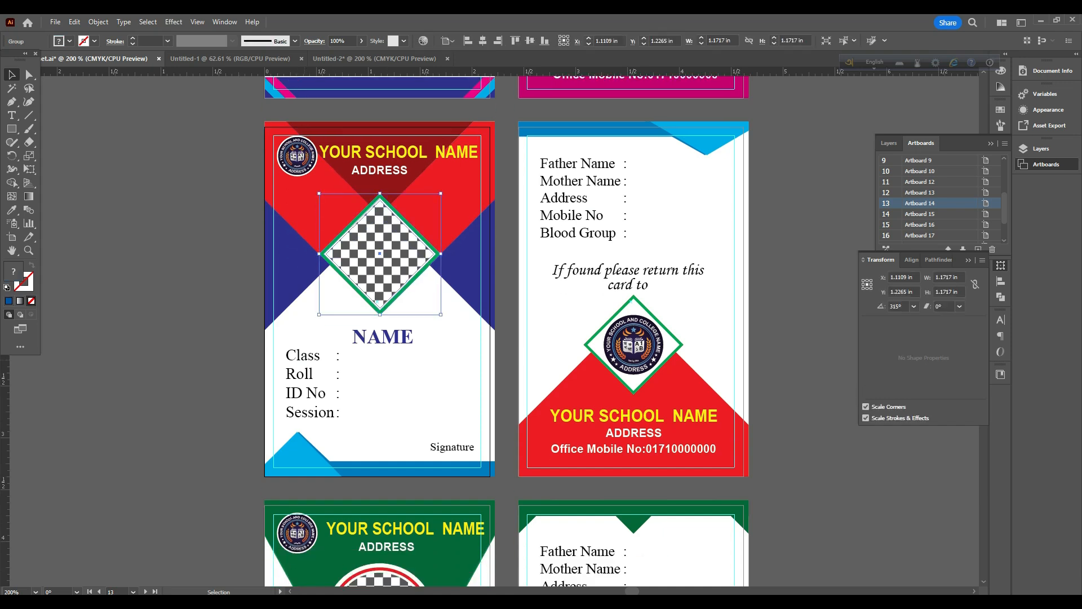
pyautogui.click(481, 331)
pyautogui.click(506, 332)
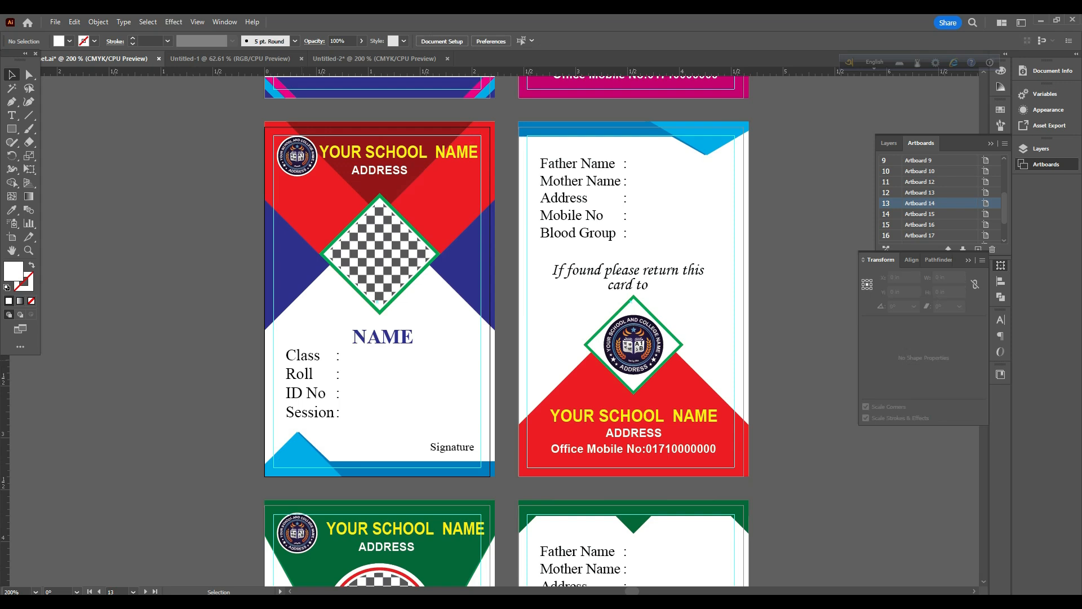
pyautogui.click(481, 331)
pyautogui.click(527, 332)
pyautogui.scroll(-4, 395, 332)
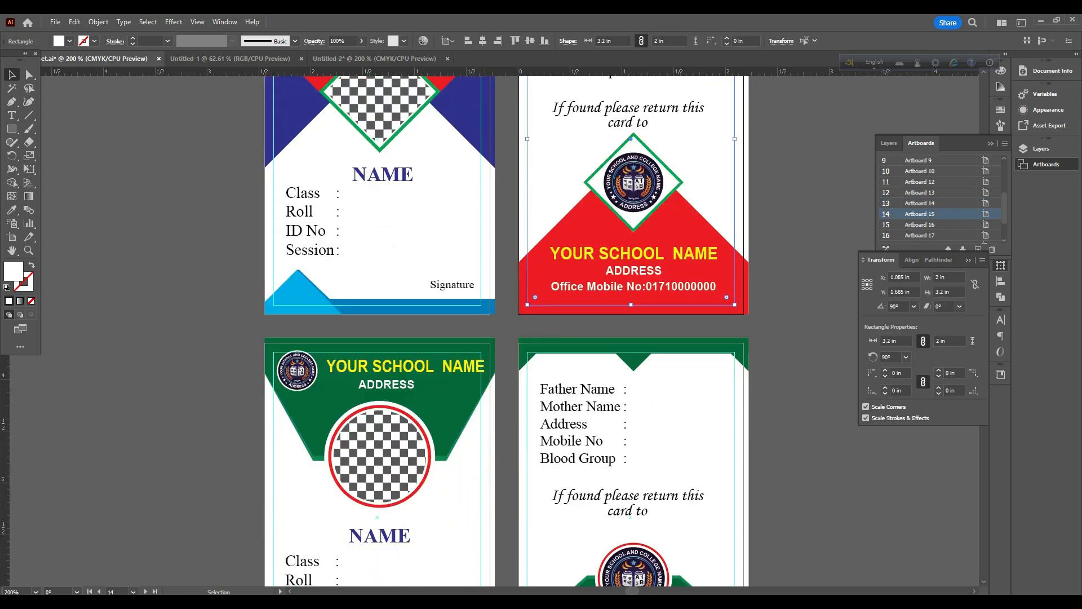
# Review the two green card designs and the orange card design, checking their artwork against the guides.
pyautogui.click(637, 479)
pyautogui.scroll(-7, 564, 394)
pyautogui.click(369, 375)
pyautogui.click(694, 429)
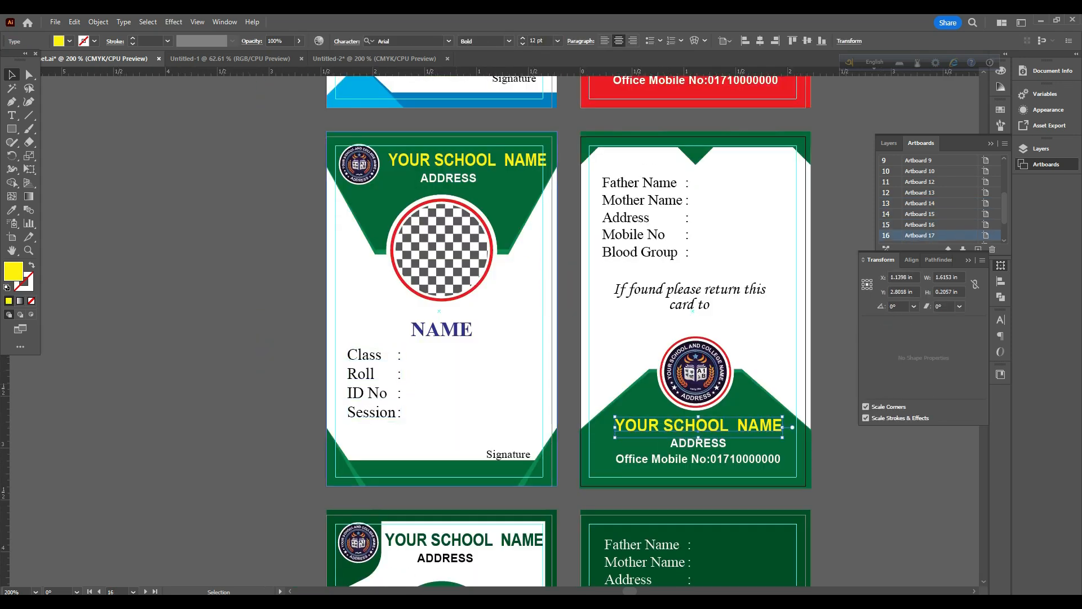
pyautogui.scroll(-2, 407, 367)
pyautogui.scroll(-4, 616, 388)
pyautogui.click(616, 389)
pyautogui.scroll(-3, 616, 389)
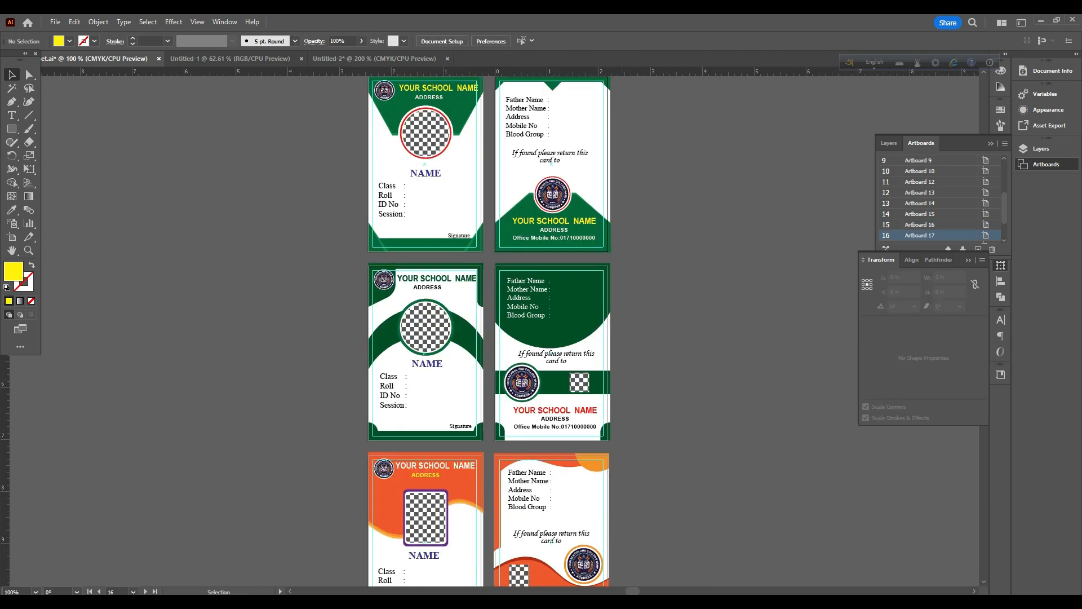
pyautogui.scroll(1, 615, 386)
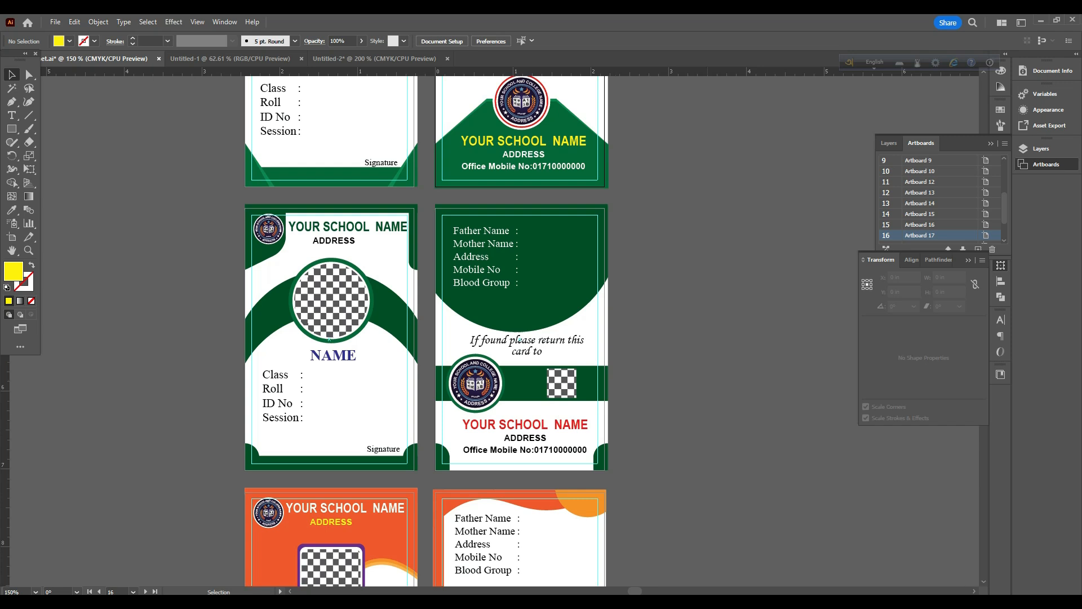
pyautogui.scroll(-2, 426, 332)
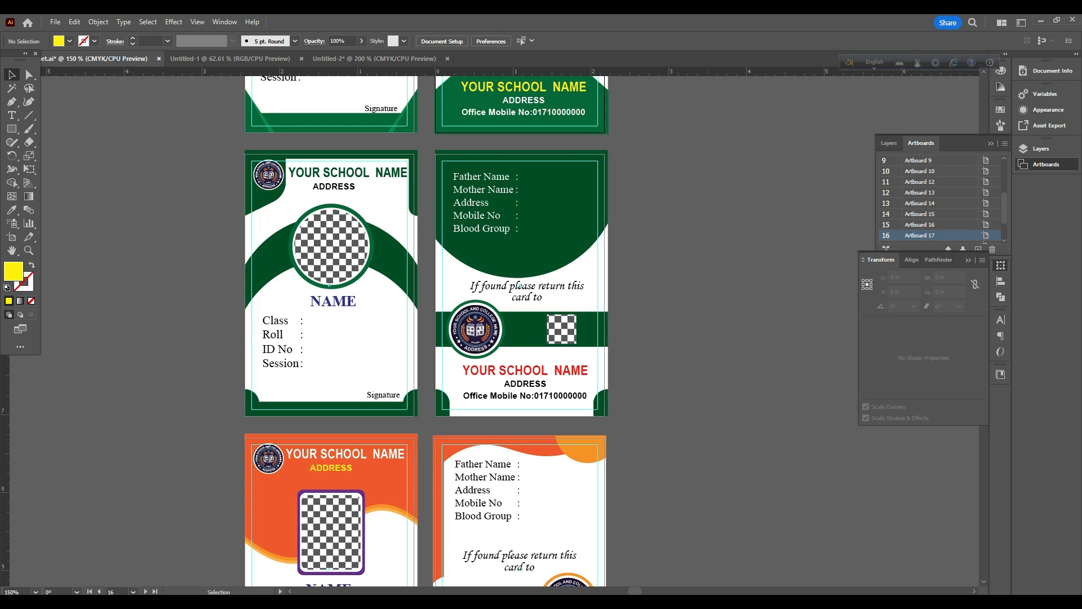
pyautogui.scroll(-5, 519, 286)
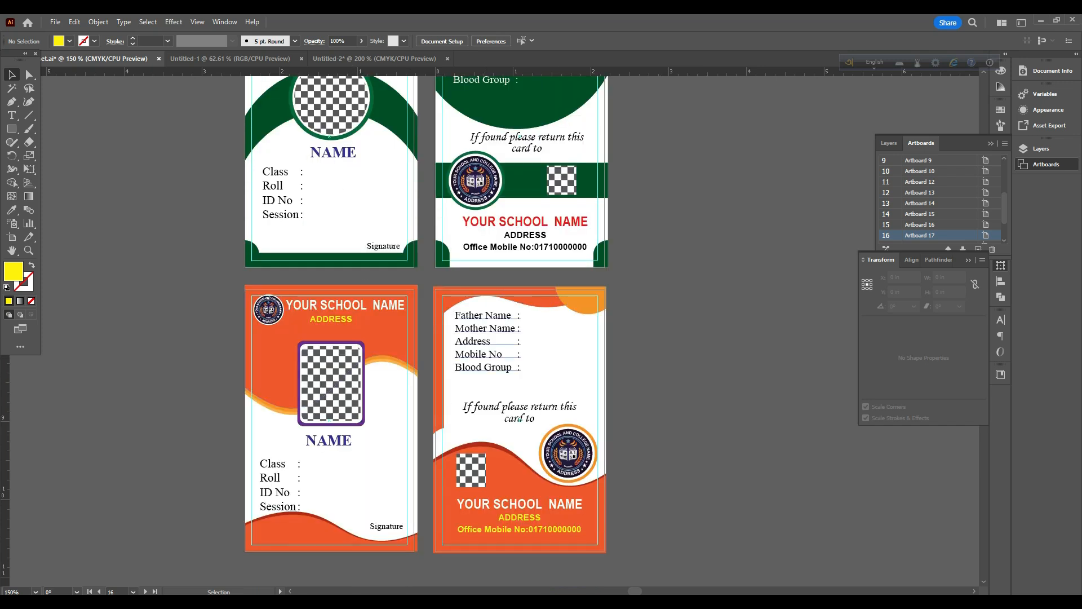
# Move the complete magenta back card design off Artboard 13 onto the empty canvas beside it.
pyautogui.scroll(-1, 426, 314)
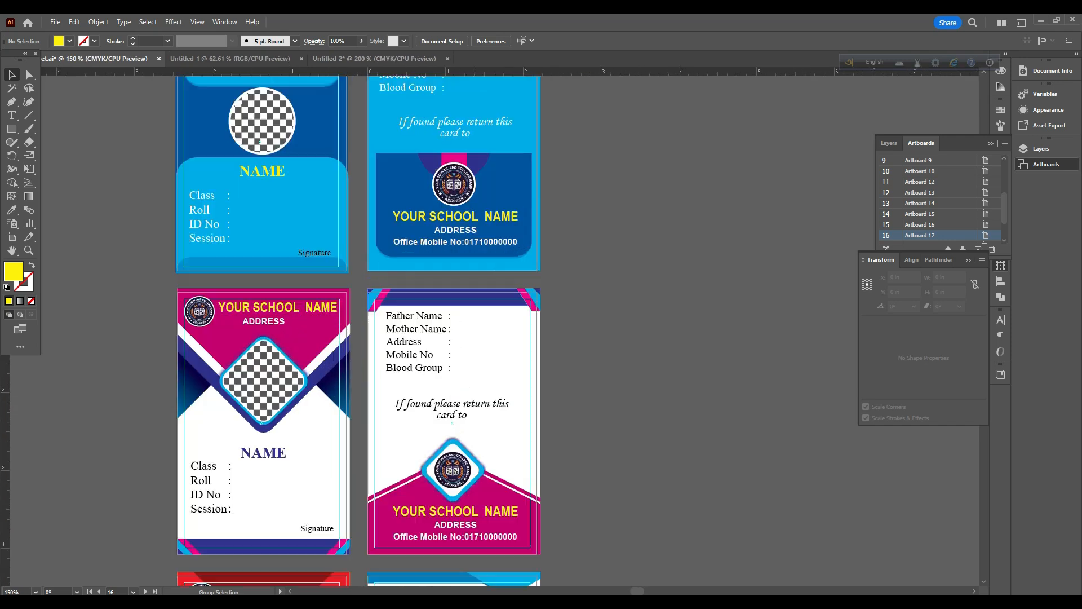
pyautogui.scroll(-2, 426, 336)
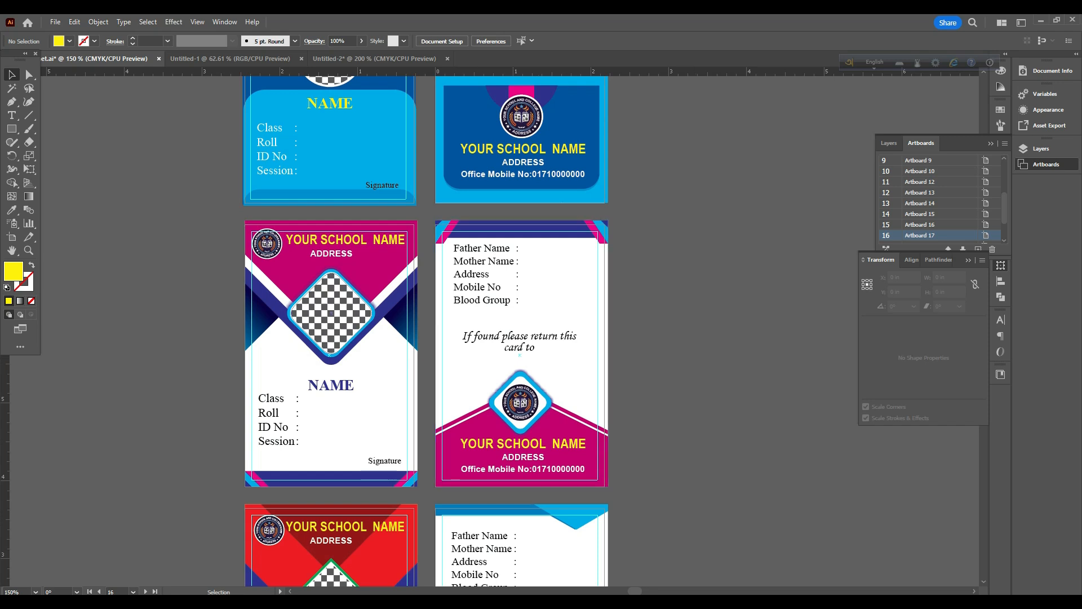
pyautogui.moveTo(638, 219); pyautogui.dragTo(441, 481)
pyautogui.hscroll(2, 440, 480)
pyautogui.moveTo(458, 305); pyautogui.dragTo(672, 287)
pyautogui.hscroll(4, 672, 287)
pyautogui.hotkey('ctrl', '=')
pyautogui.scroll(-1, 372, 333)
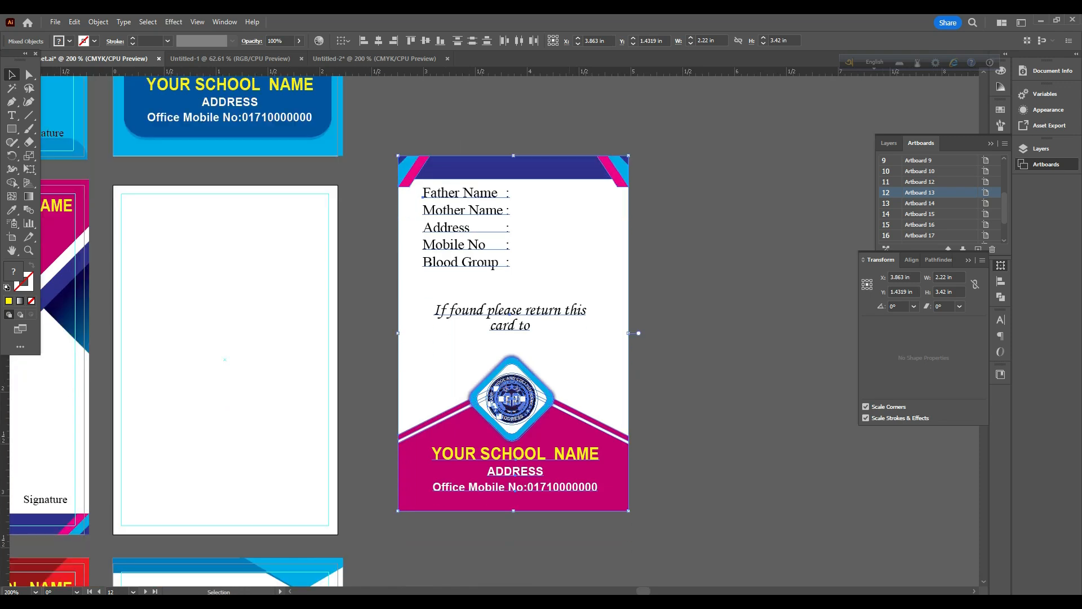
# Try to fit the detached magenta back card onto its empty artboard, resizing it vertically to about 3.26 in high.
pyautogui.moveTo(513, 155); pyautogui.dragTo(513, 180)
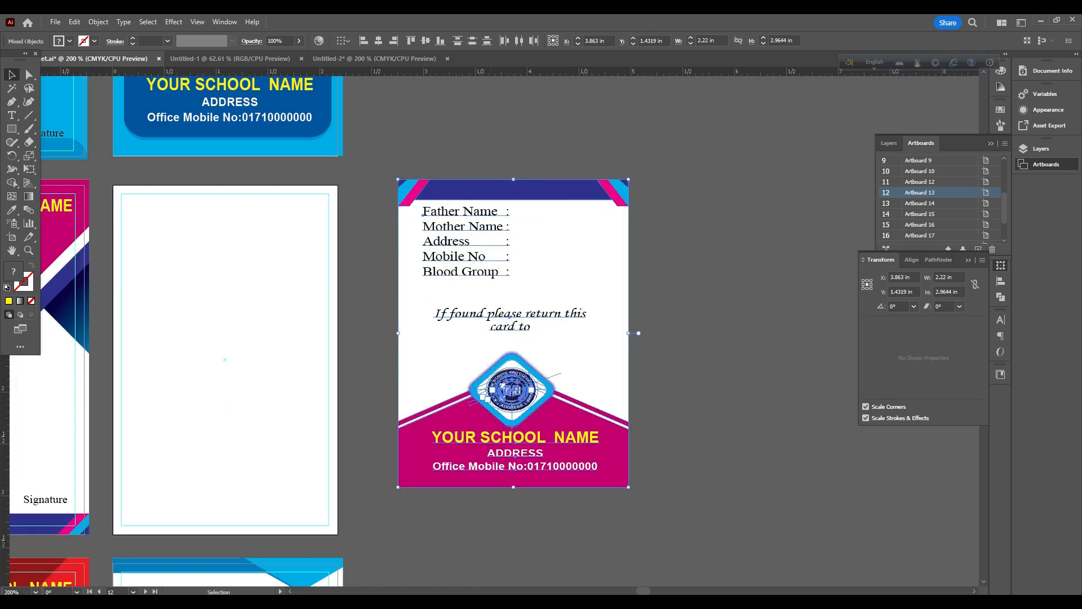
pyautogui.moveTo(514, 333); pyautogui.dragTo(225, 355)
pyautogui.moveTo(225, 200)
pyautogui.mouseDown()
pyautogui.moveTo(231, 176)
pyautogui.moveTo(226, 184)
pyautogui.mouseUp()
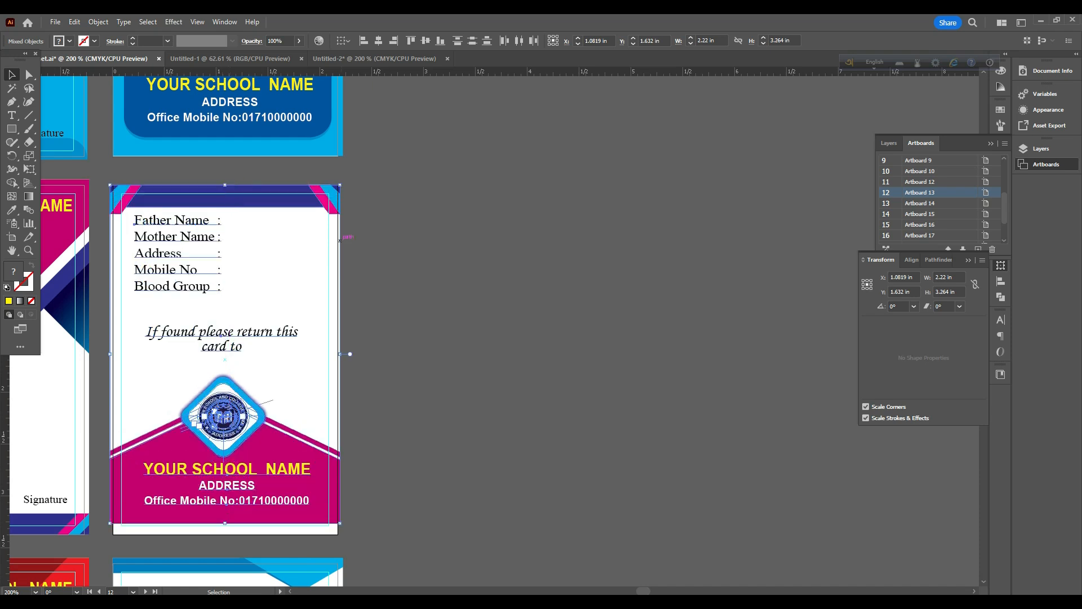
# Undo the resizing and repositioning of the detached magenta back card, and clear the selection.
pyautogui.press('a')
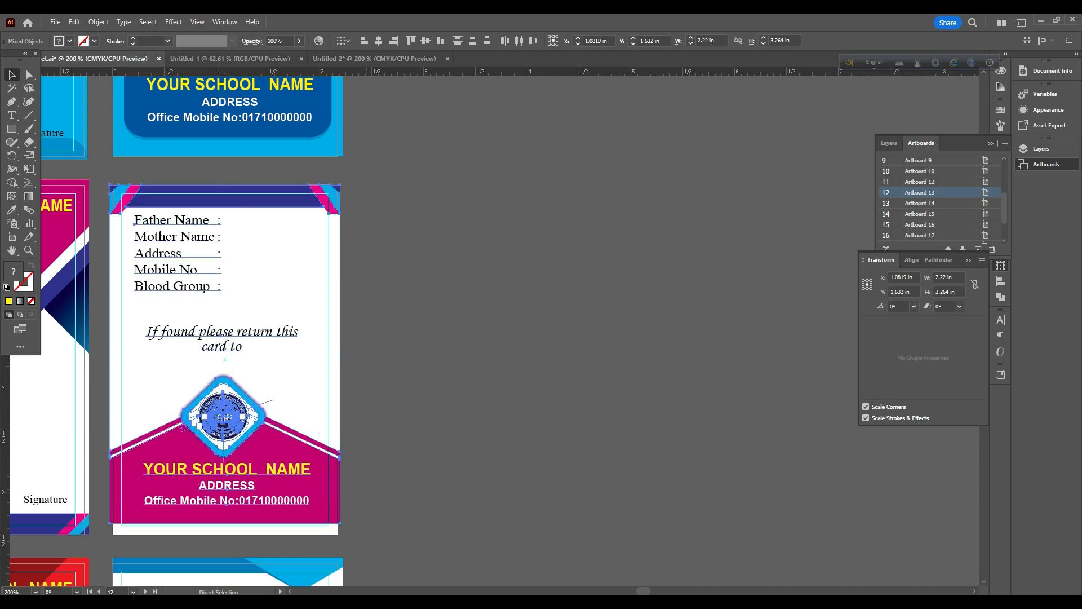
pyautogui.hotkey('ctrl', 'z')
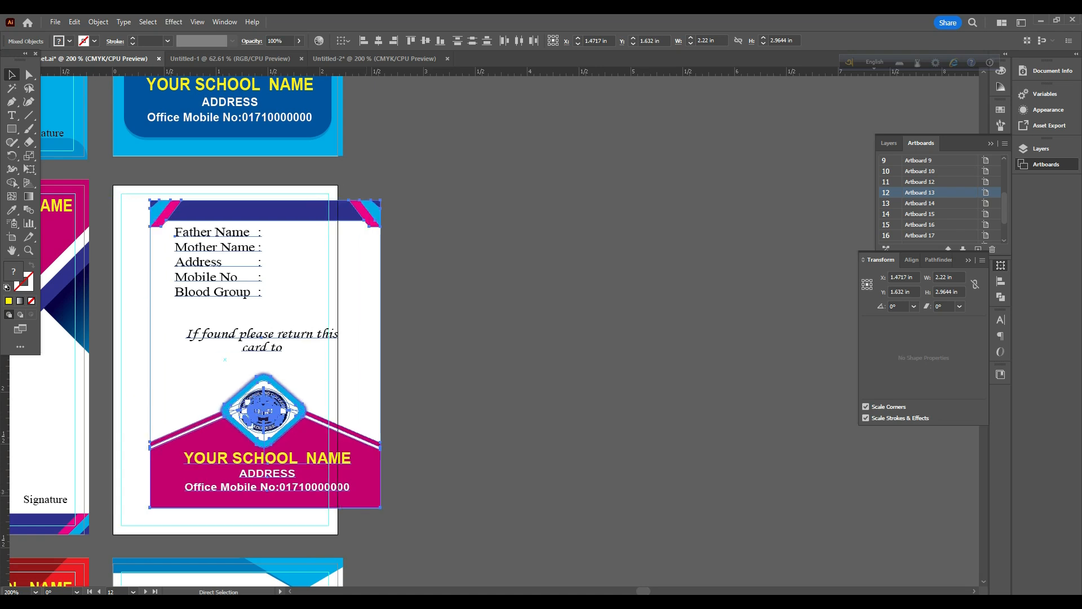
pyautogui.hotkey('ctrl', 'z')
pyautogui.hotkey('ctrl', 'z')
pyautogui.press('v')
pyautogui.hotkey('ctrl', 'shift', 'a')
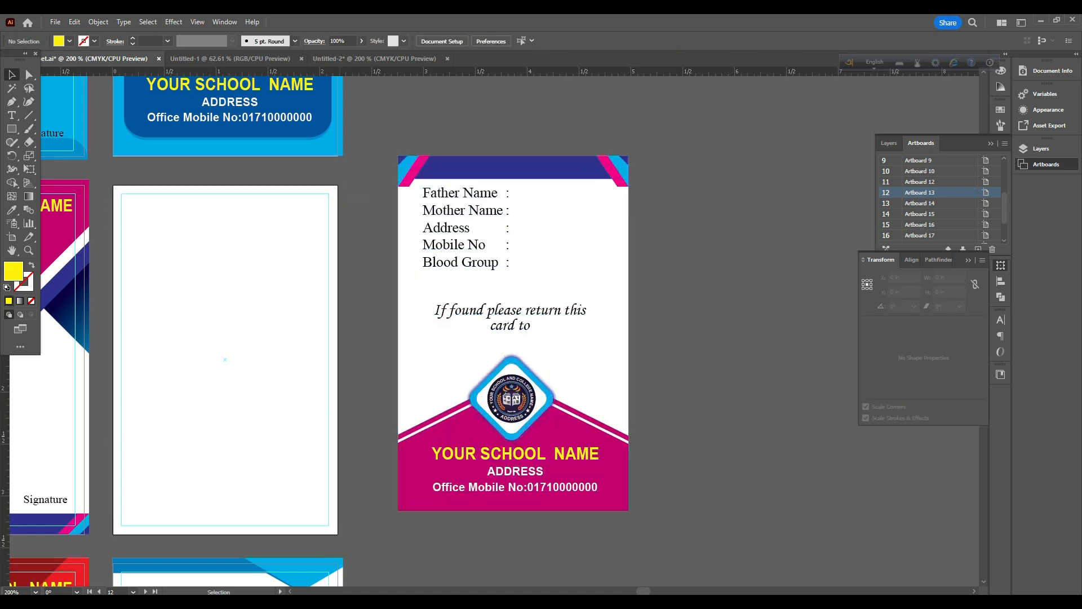